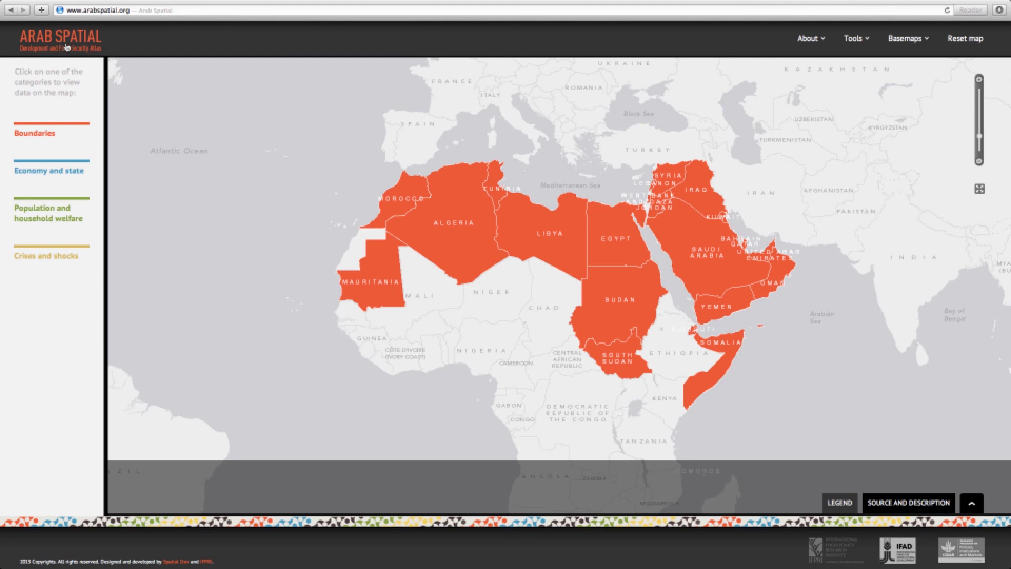
- Read the conceptual framework text and its macro and micro diagram, and close it again
left_click(809, 39)
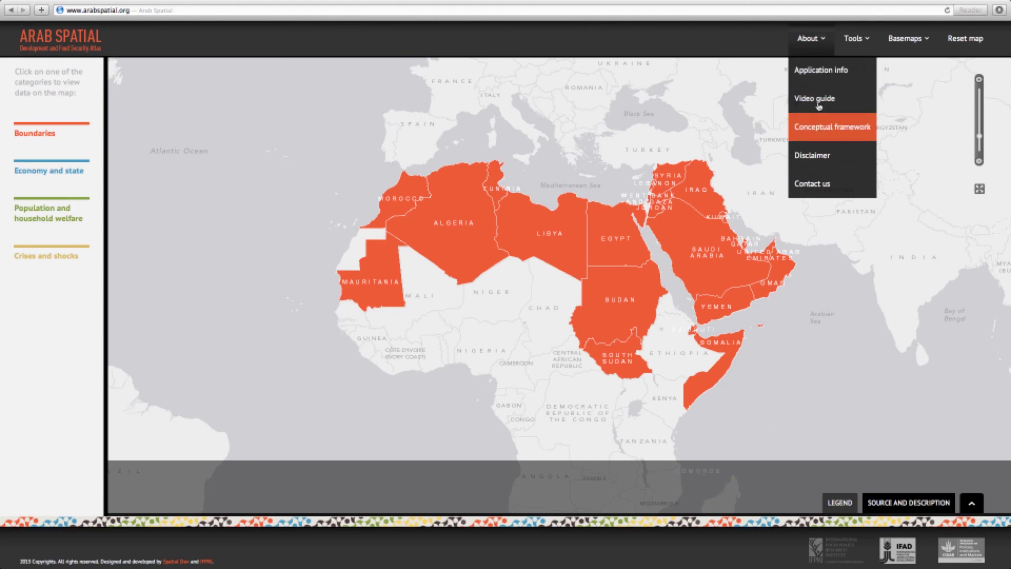
left_click(816, 131)
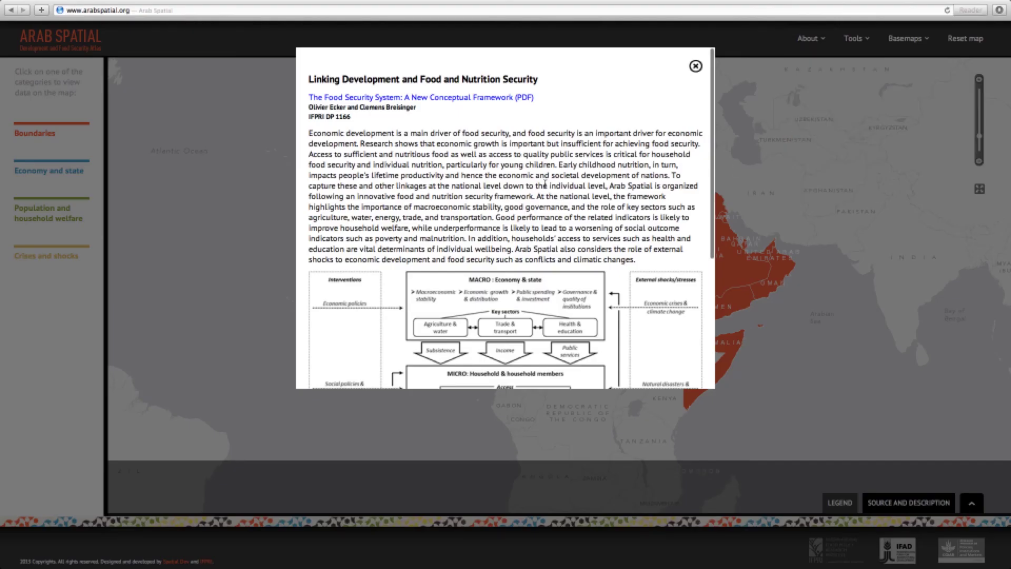
scroll(546, 186, "down", 3)
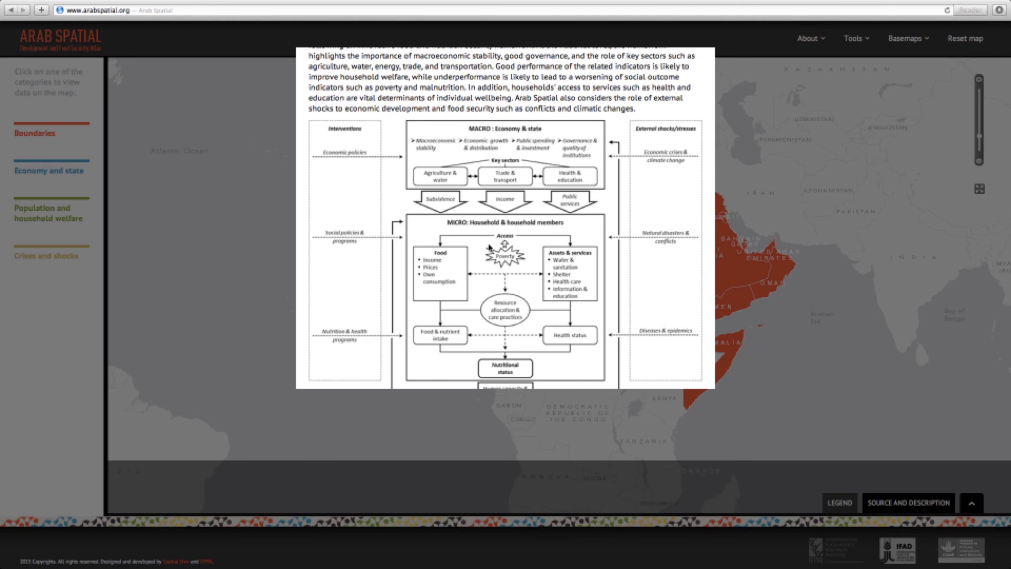
scroll(490, 247, "down", 1)
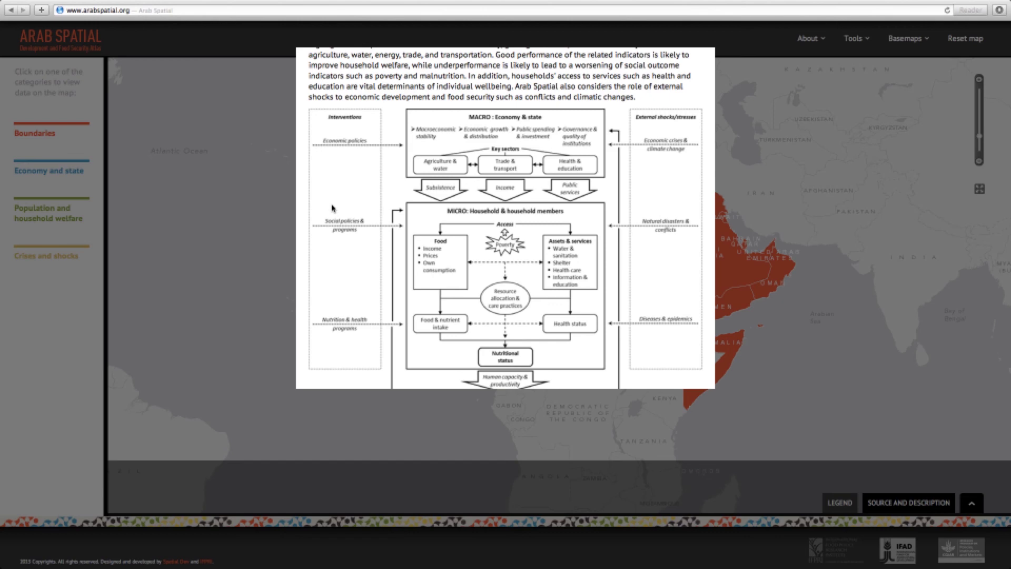
scroll(450, 200, "down", 1)
scroll(451, 200, "up", 5)
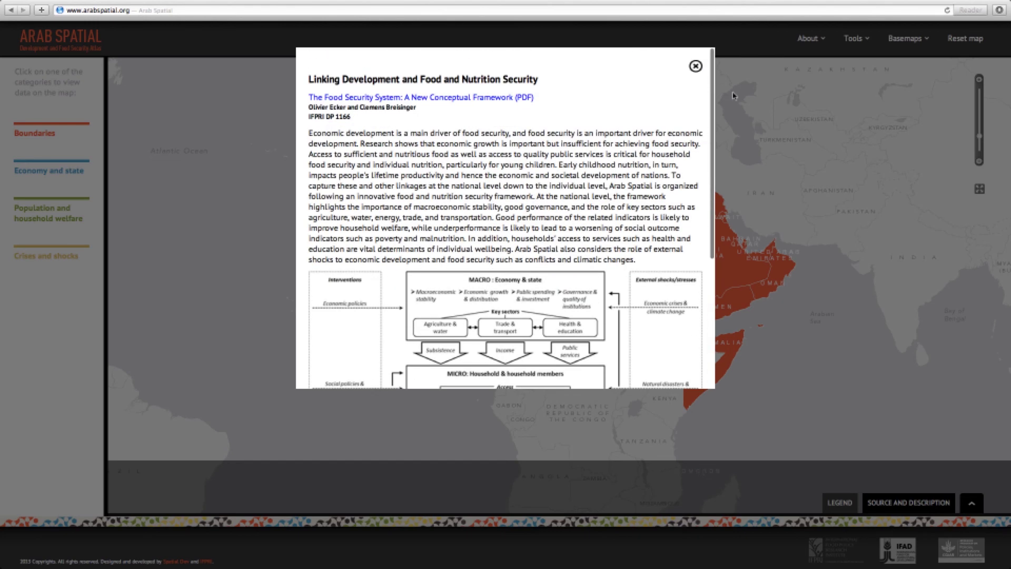
left_click(696, 65)
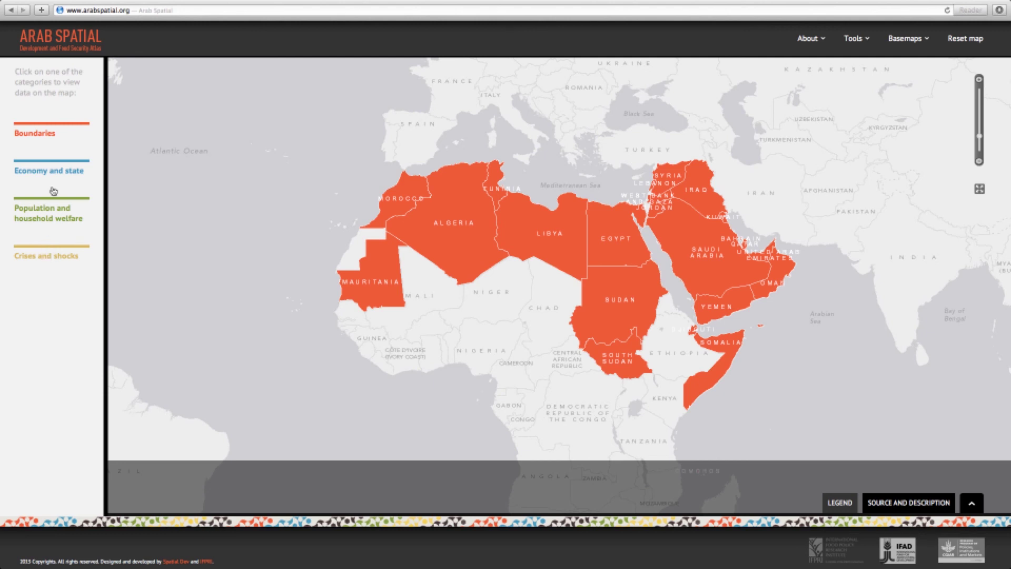
- View the list of available Boundaries layers and close it without choosing any
left_click(37, 132)
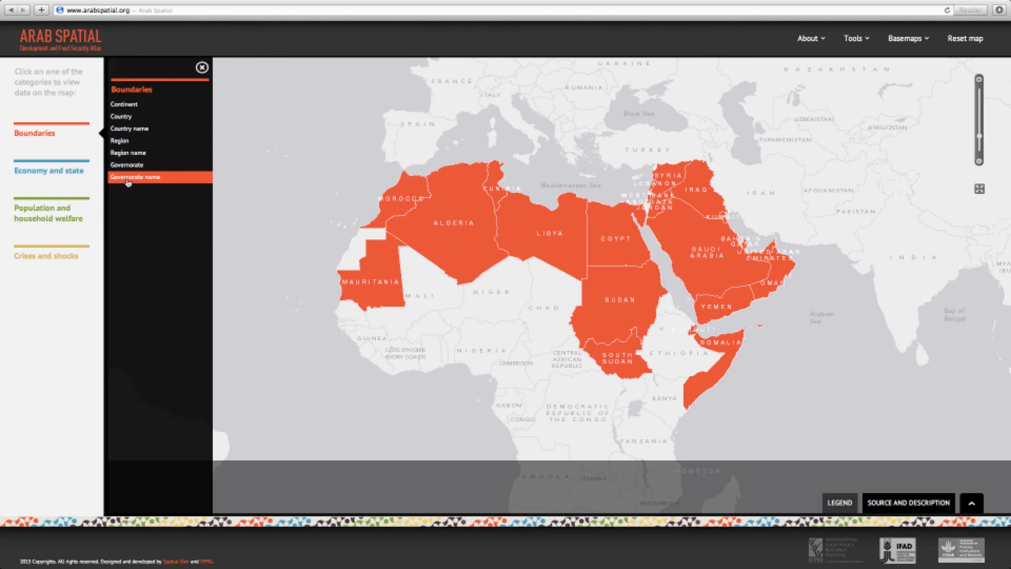
left_click(202, 67)
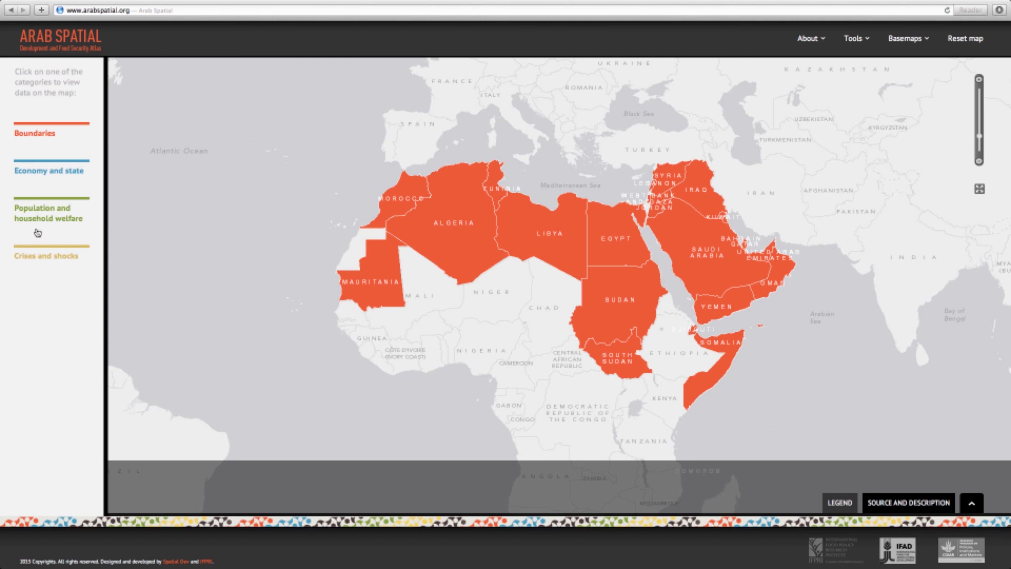
- Show the Total GDP per capita layer from the macroeconomy production and prices indicators on the map
left_click(28, 173)
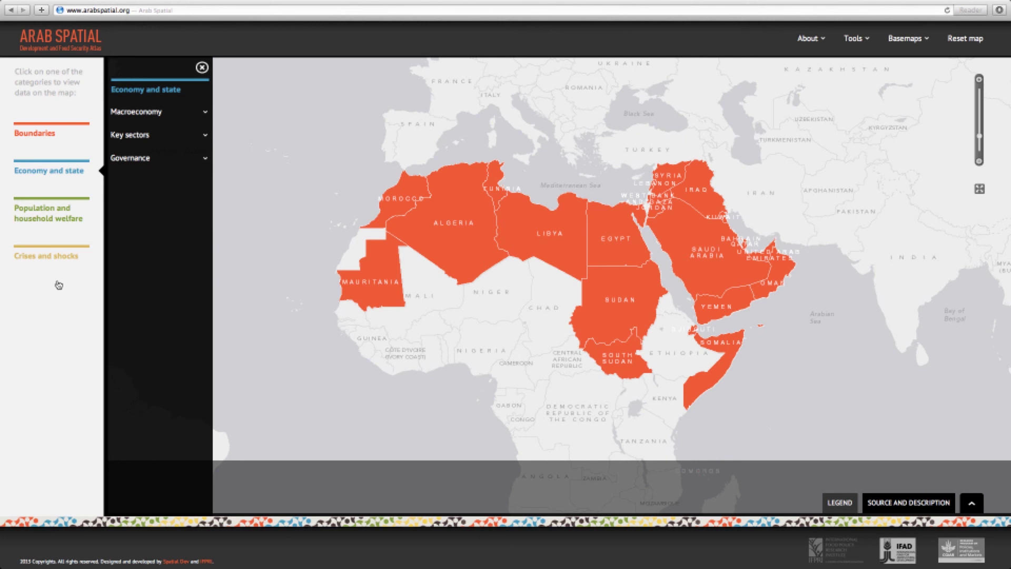
left_click(129, 112)
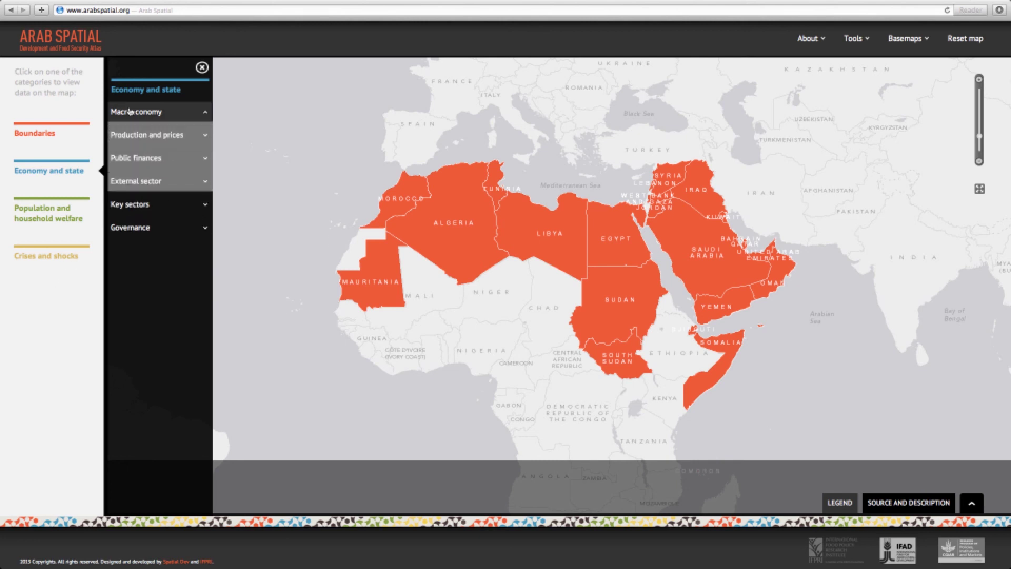
left_click(134, 137)
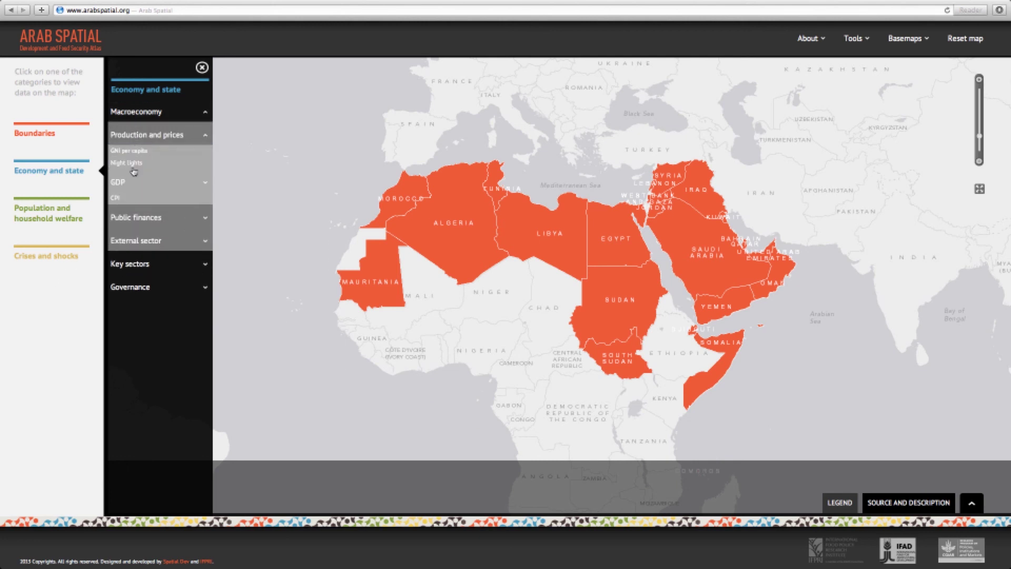
left_click(119, 182)
left_click(125, 208)
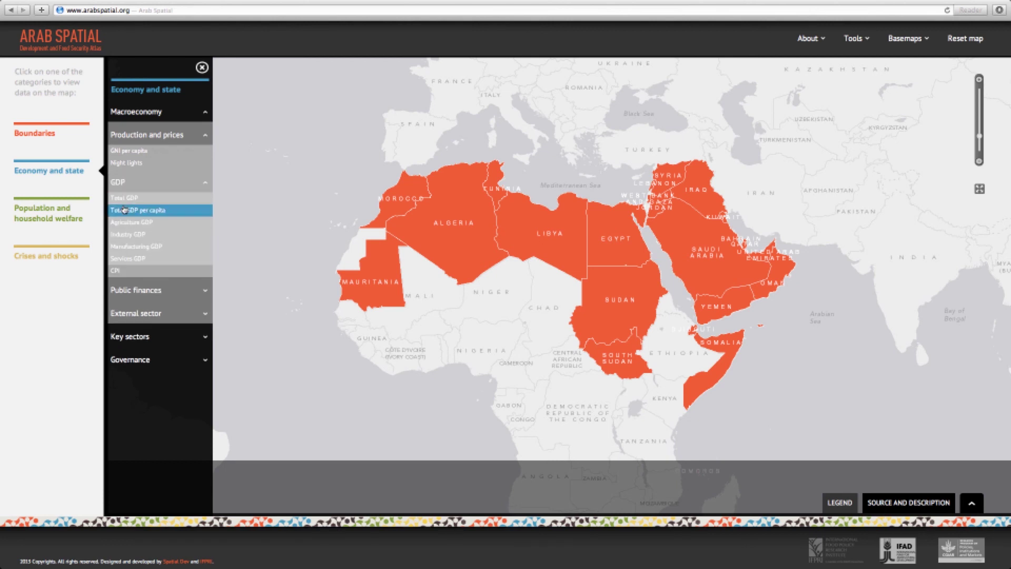
left_click(202, 67)
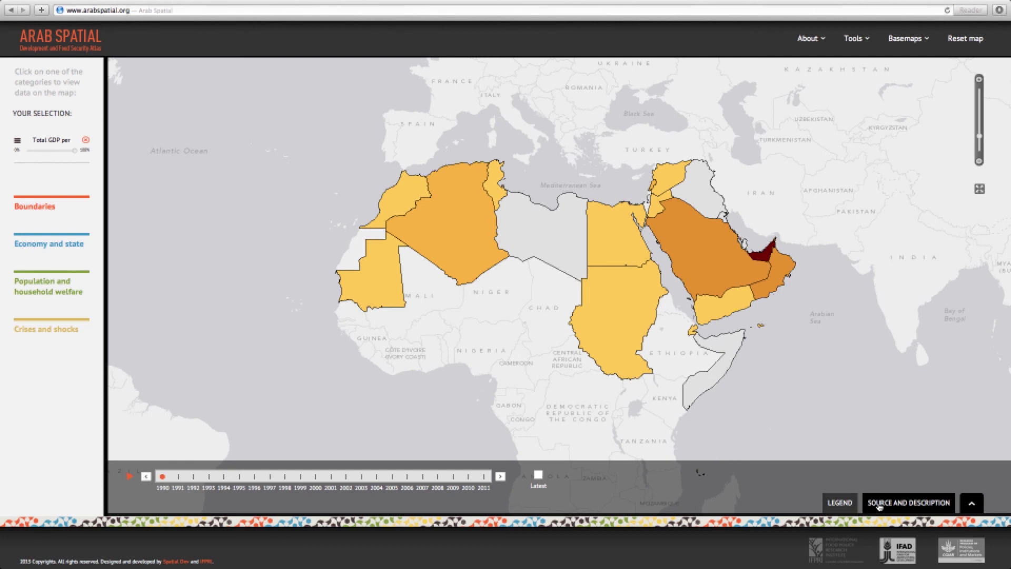
- Examine the legend classes and the source and description of the Total GDP per capita layer, and collapse the details
left_click(838, 503)
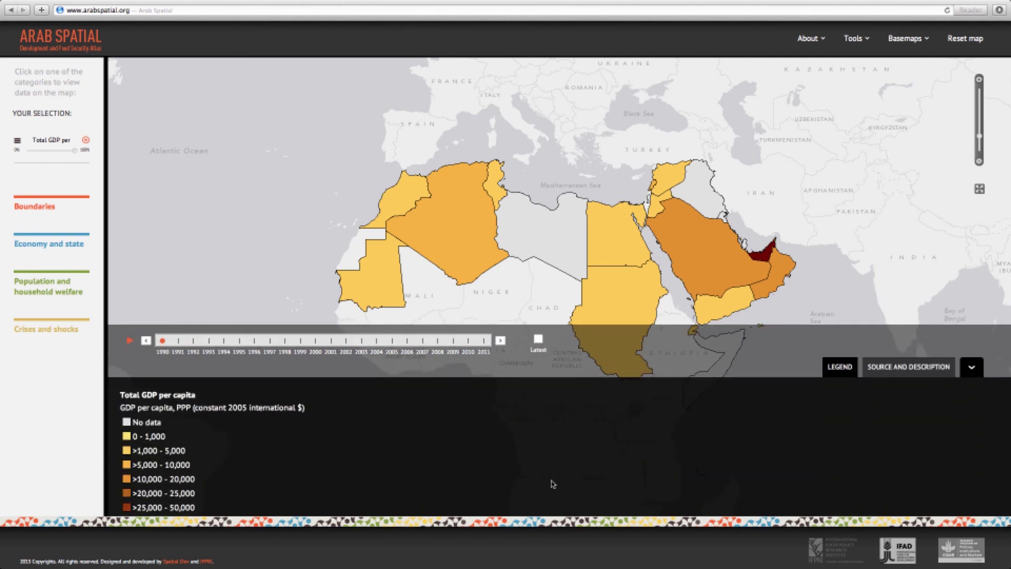
scroll(444, 463, "down", 1)
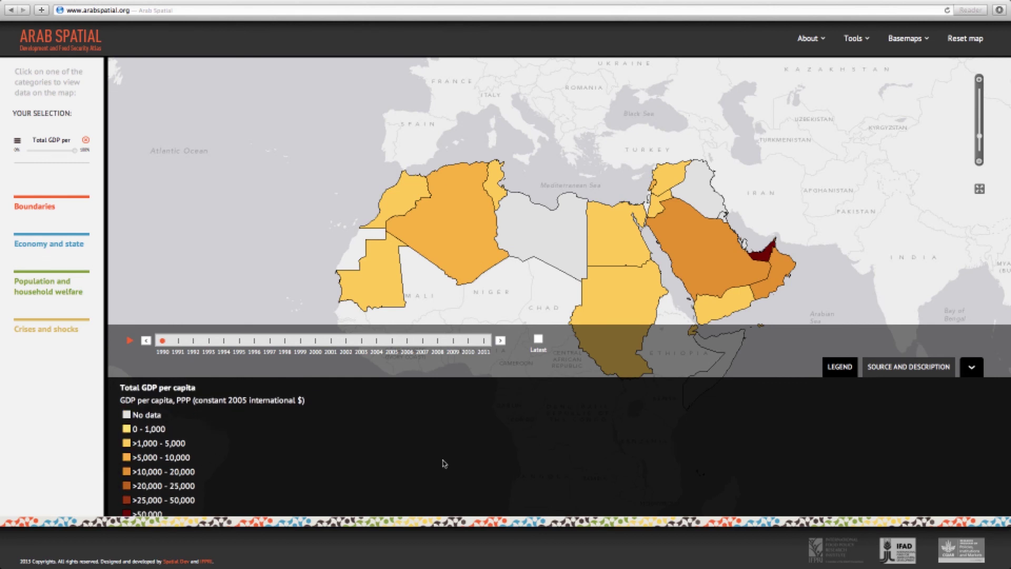
scroll(369, 456, "down", 1)
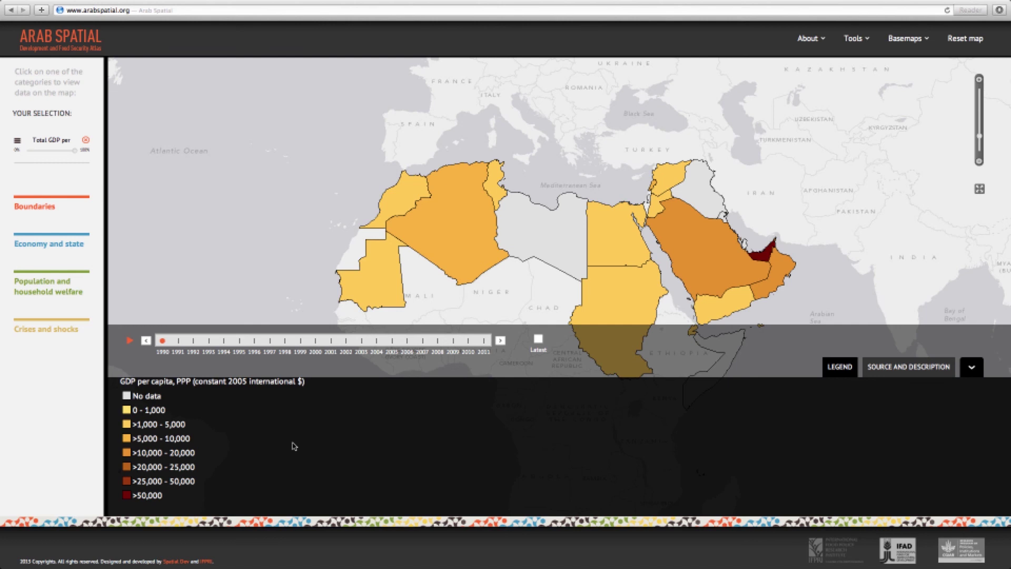
left_click(909, 366)
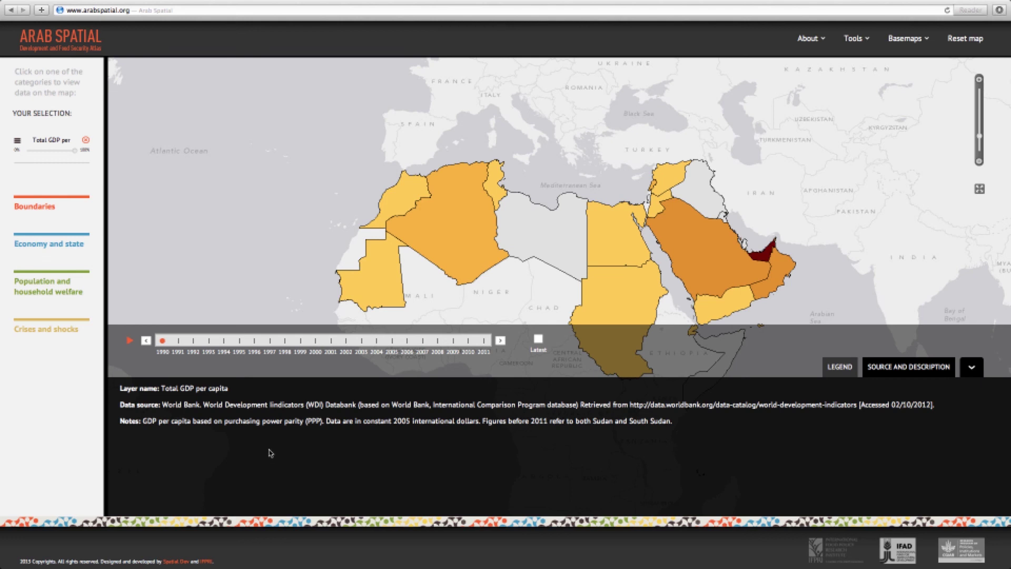
left_click(980, 374)
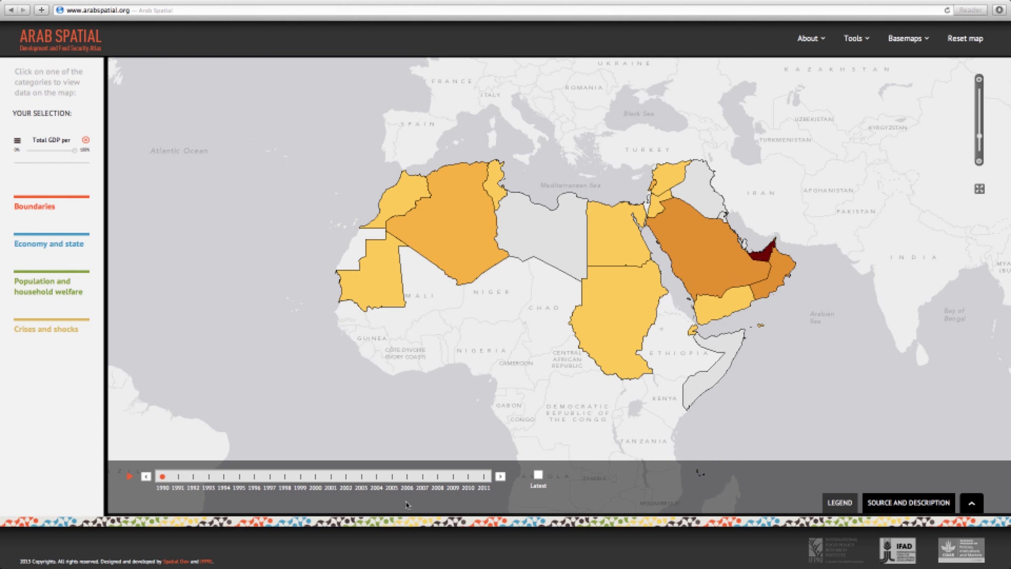
- Remove the Total GDP per capita layer from the selection and reset the map to its default view
left_click(86, 142)
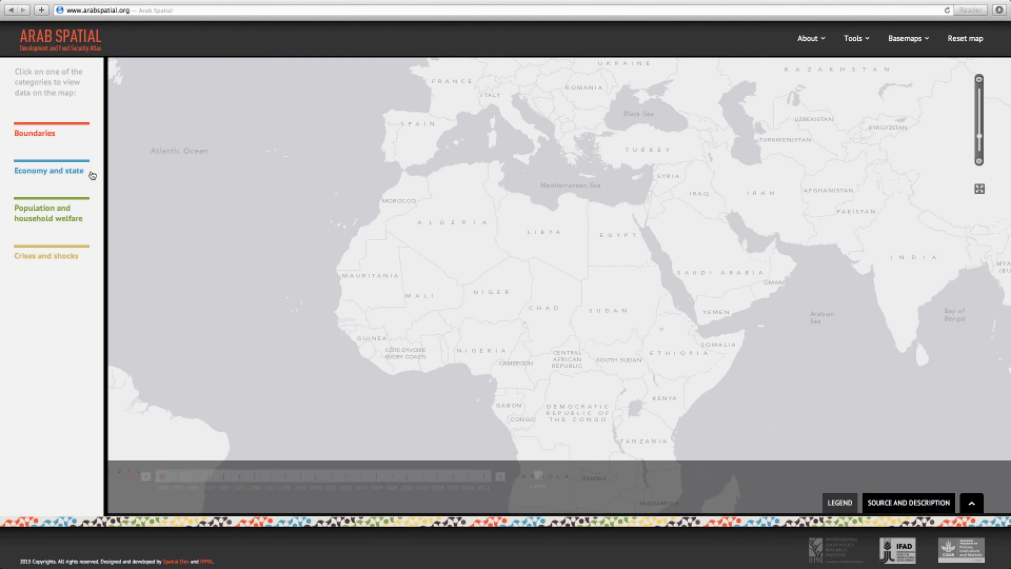
left_click(59, 42)
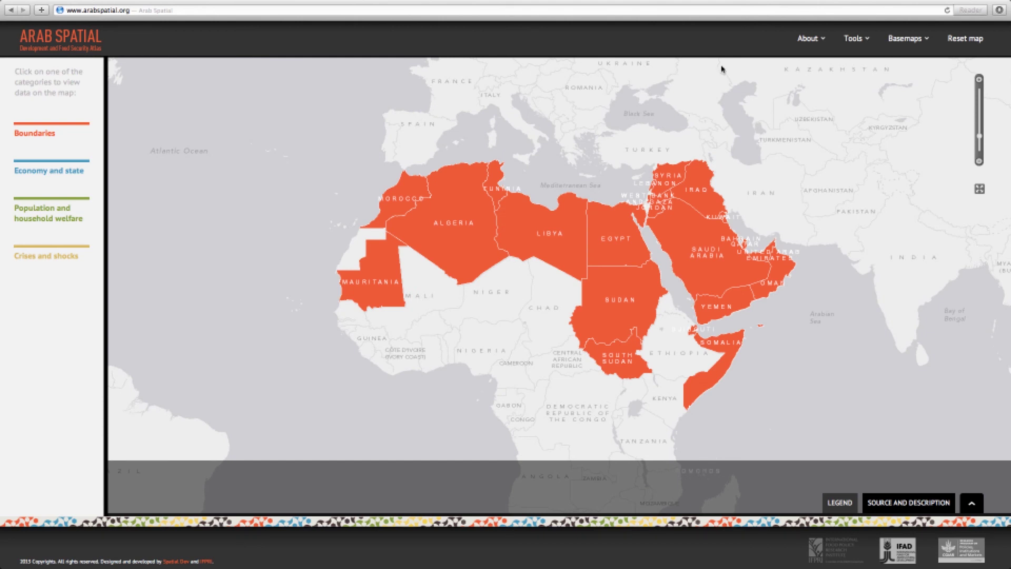
left_click(969, 41)
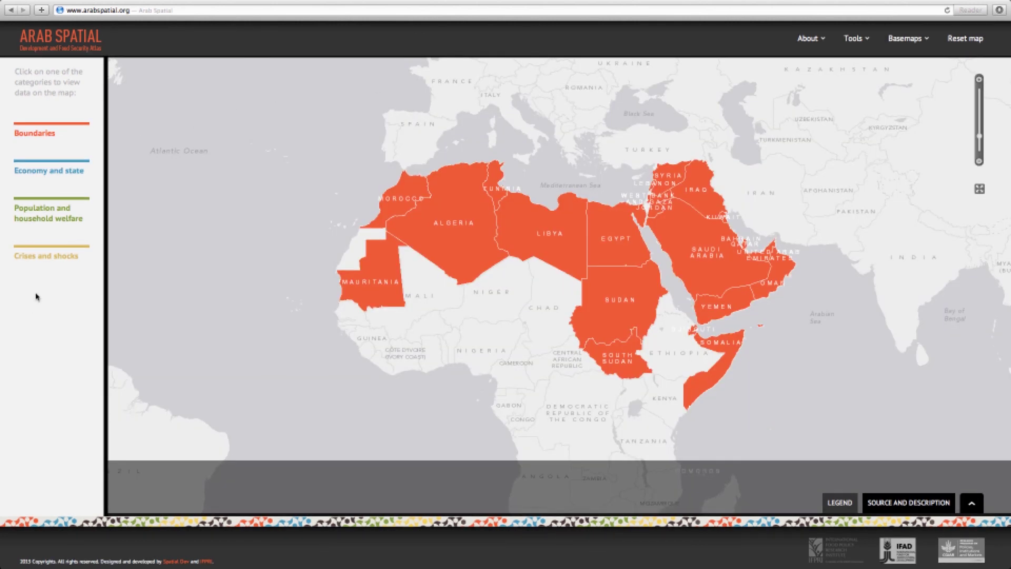
- Show the Oil and gas layer from the agriculture, water and energy key sectors on the map
left_click(41, 176)
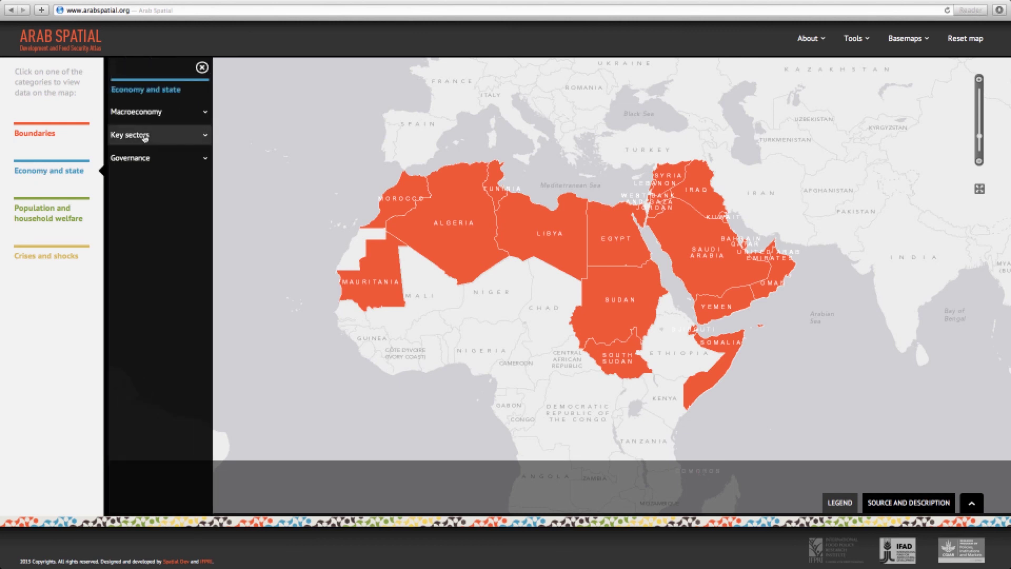
left_click(146, 139)
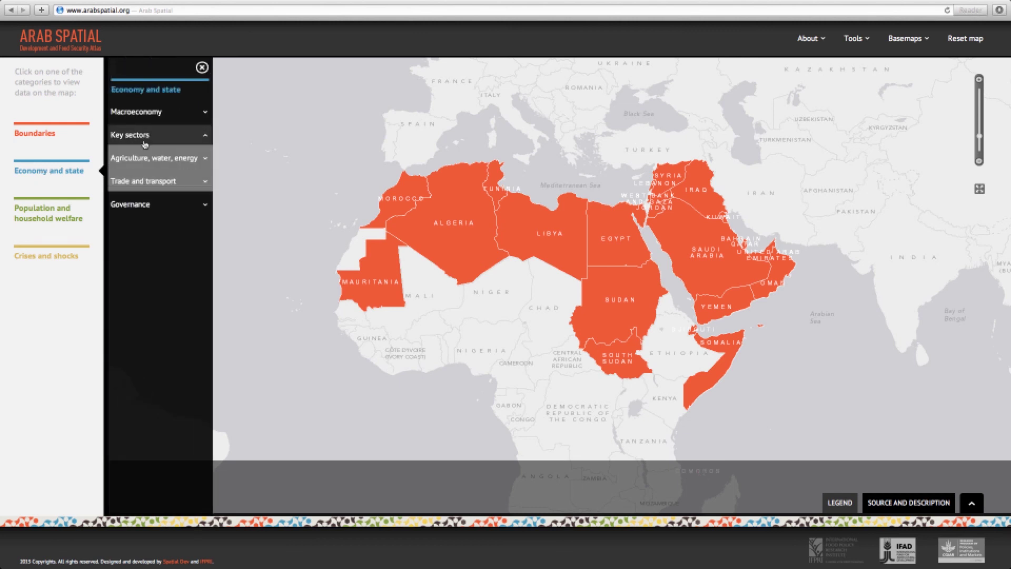
left_click(147, 159)
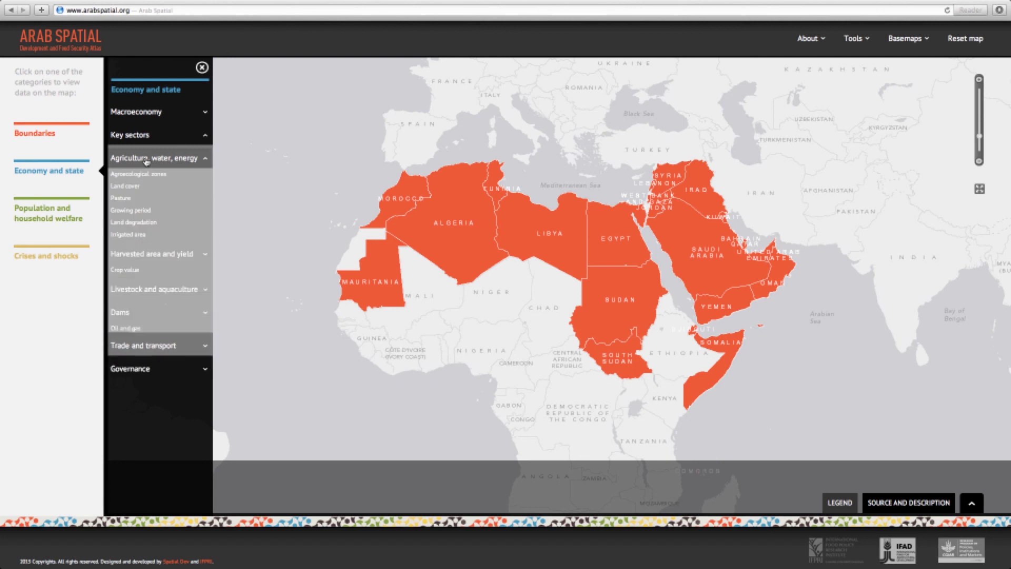
left_click(135, 330)
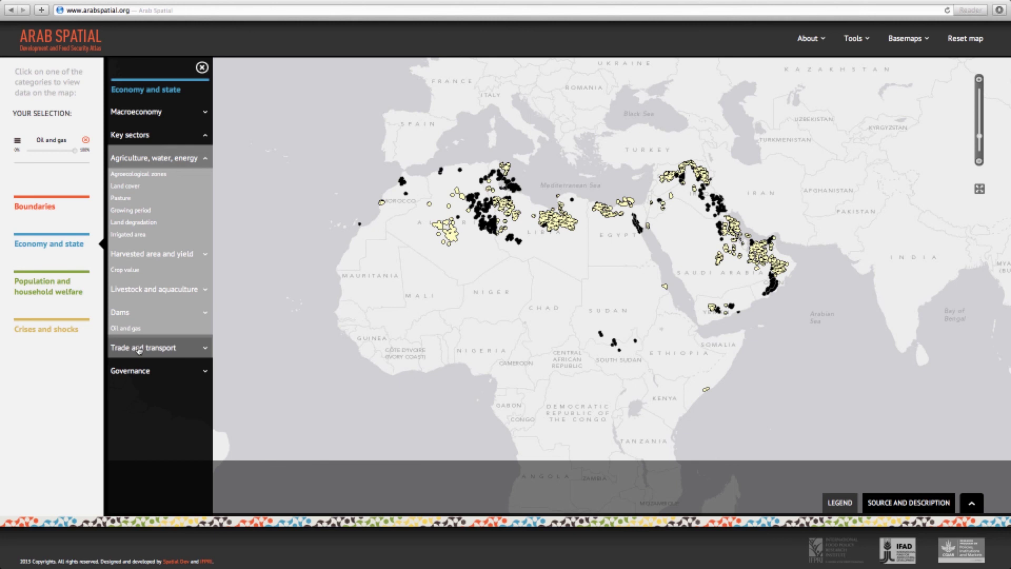
- Add the Ports and Airports layers from the trade and transport sector to the map and close the layer list
left_click(139, 348)
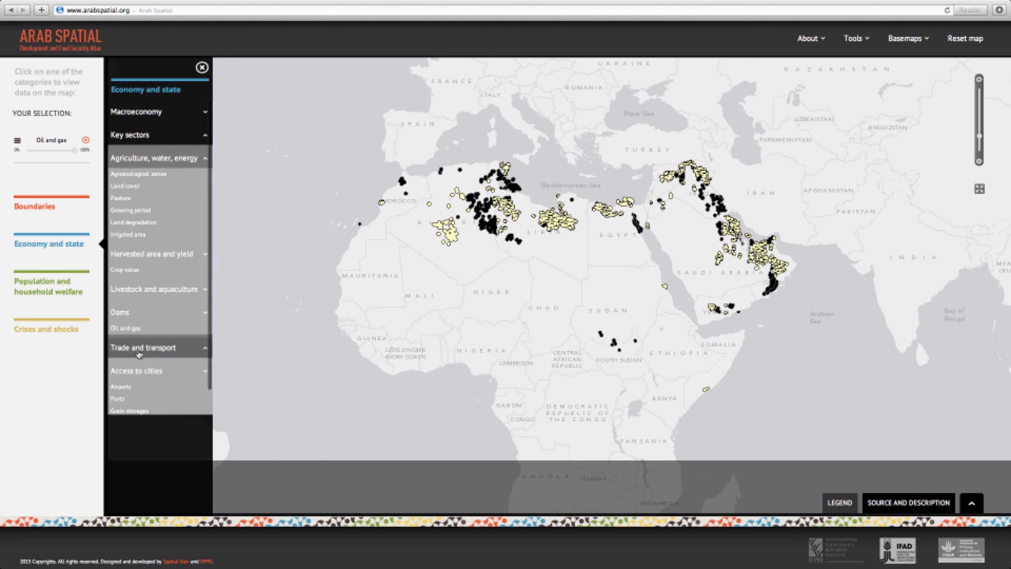
left_click(120, 401)
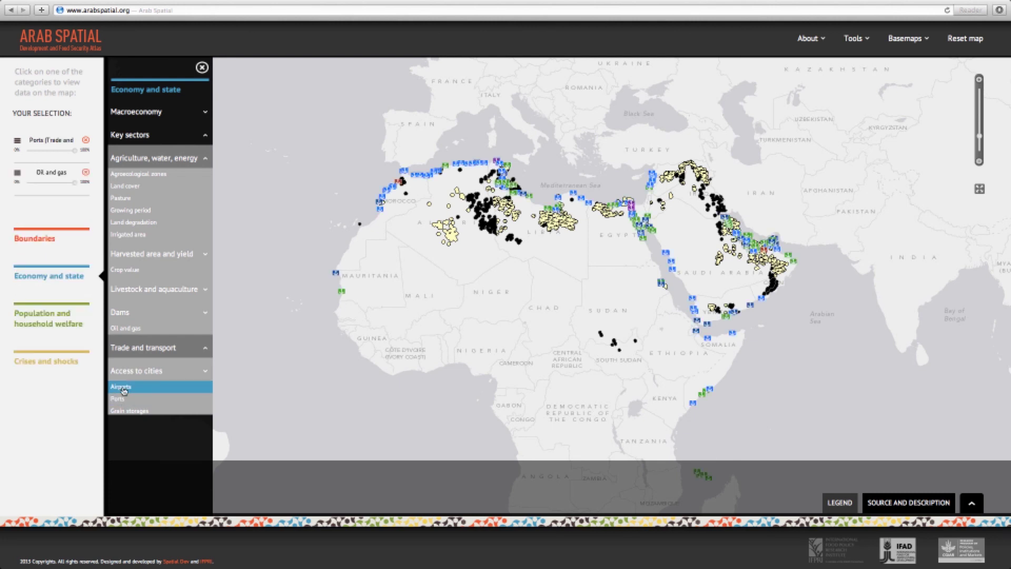
left_click(123, 389)
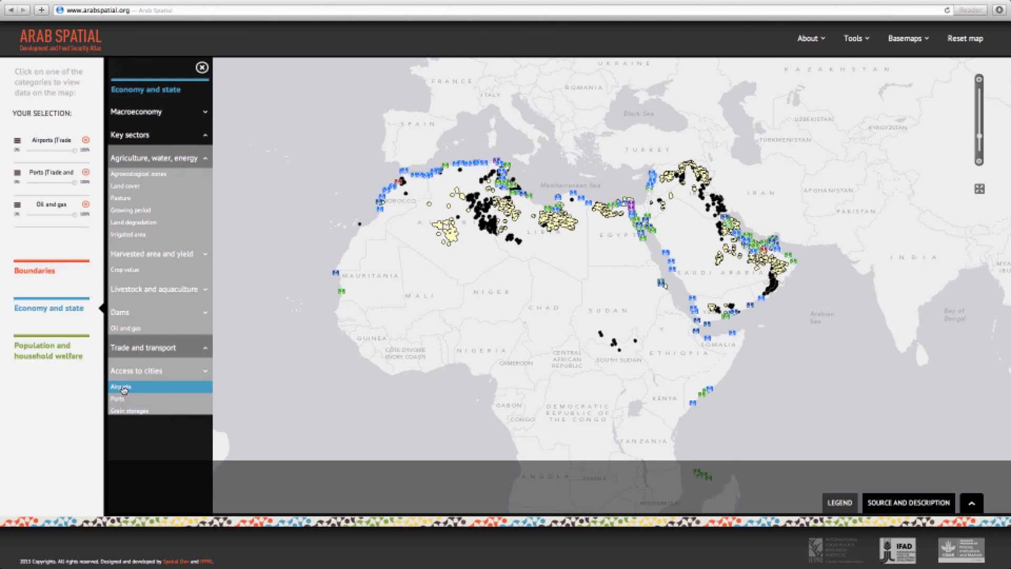
left_click(201, 68)
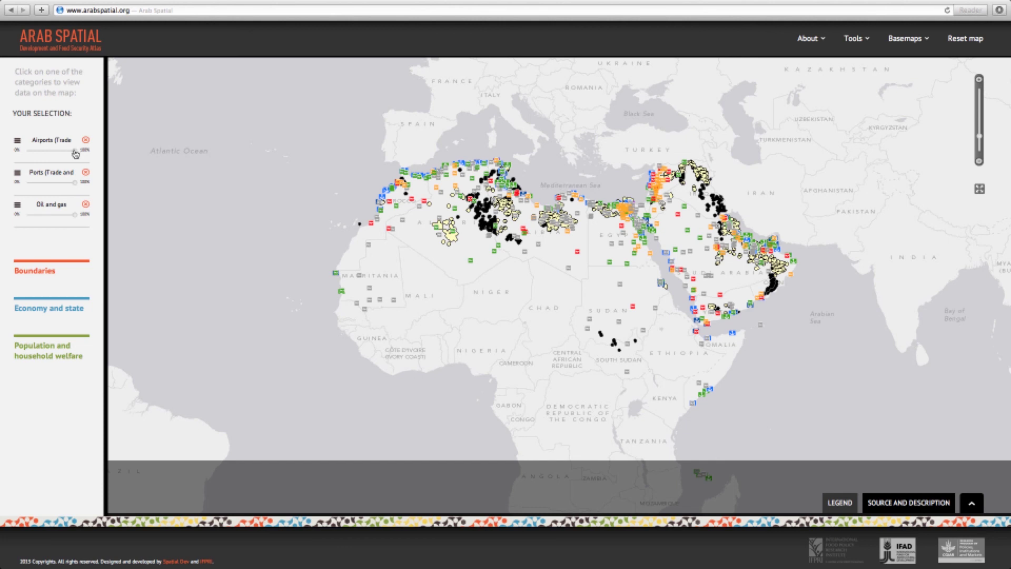
- Try the Airports layer's opacity at about 50% and 0%, and restore it to 100%
left_click_drag(75, 153, 52, 151)
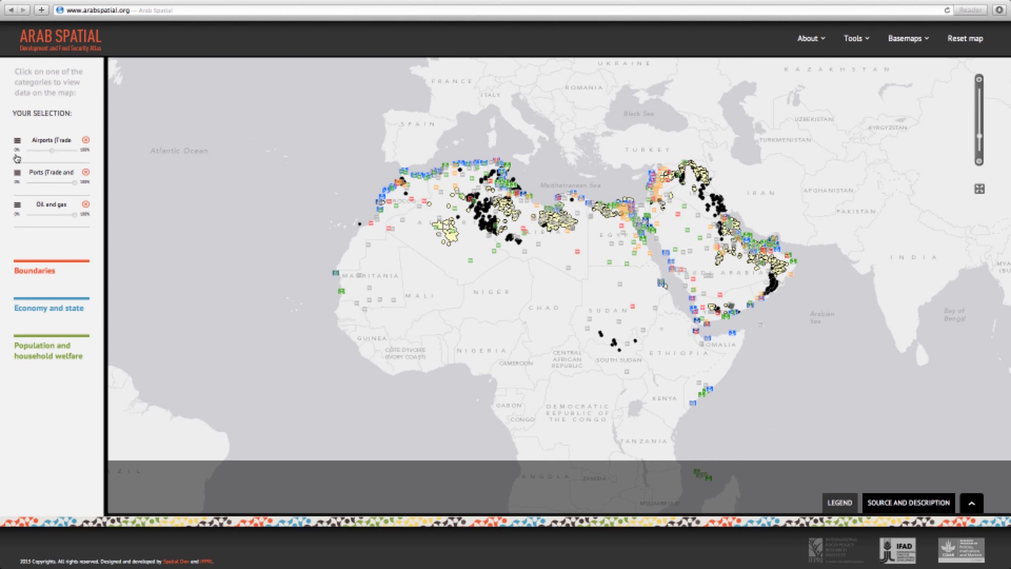
left_click_drag(51, 154, 26, 153)
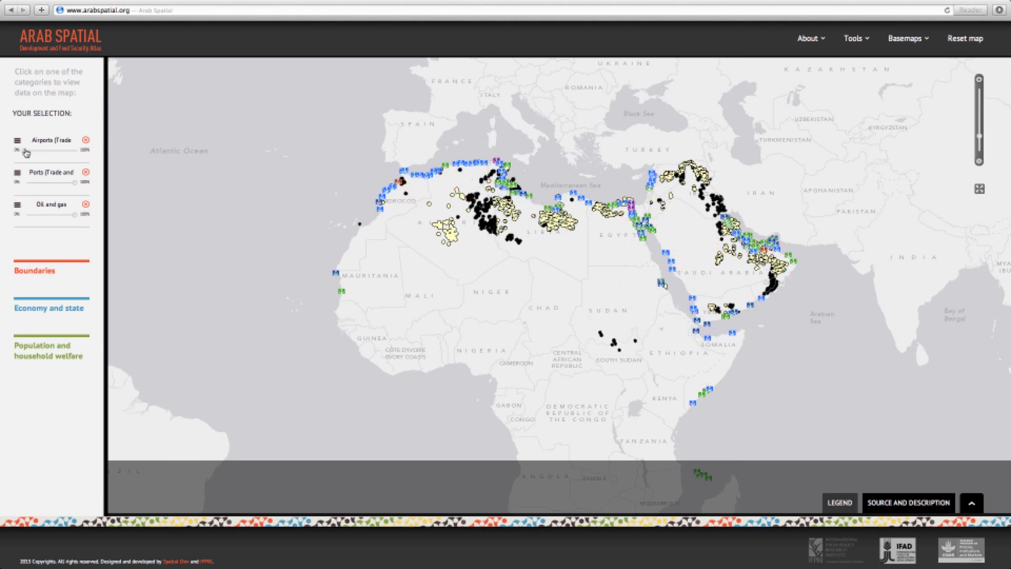
left_click_drag(26, 152, 82, 152)
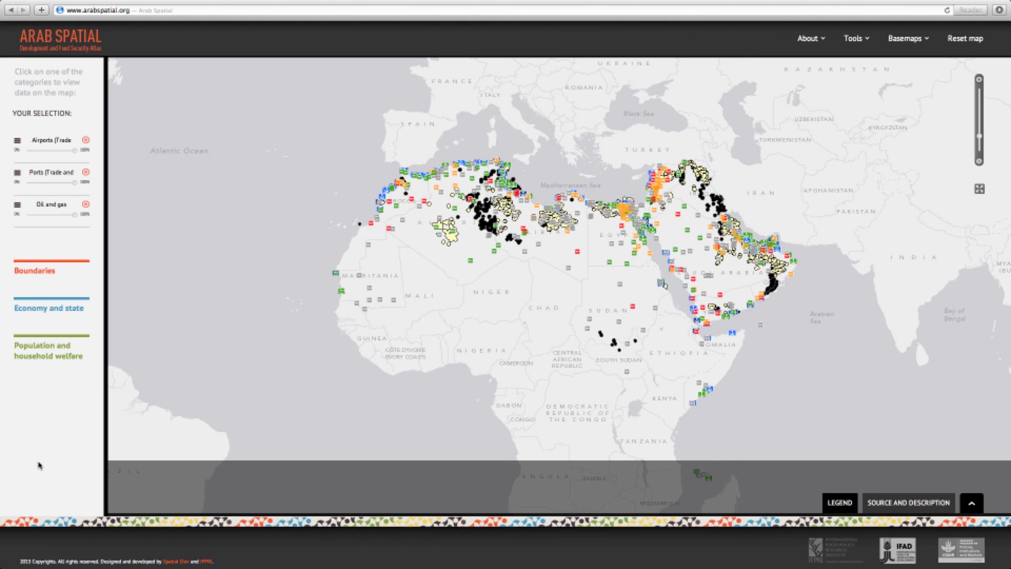
- Reload the atlas's start view and display the Stunting layer from the child malnutrition indicators, closing the layer list
left_click(66, 38)
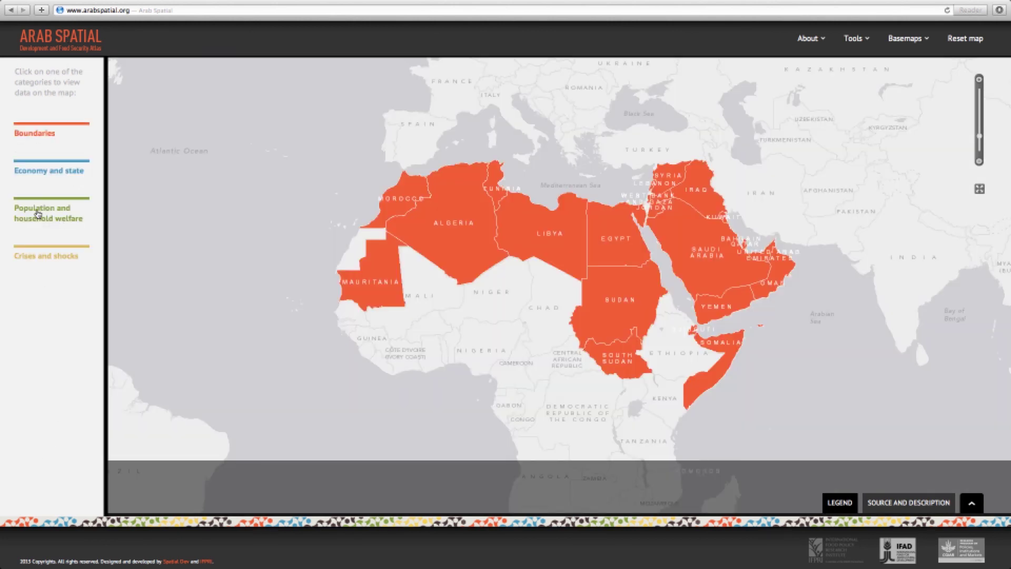
left_click(37, 213)
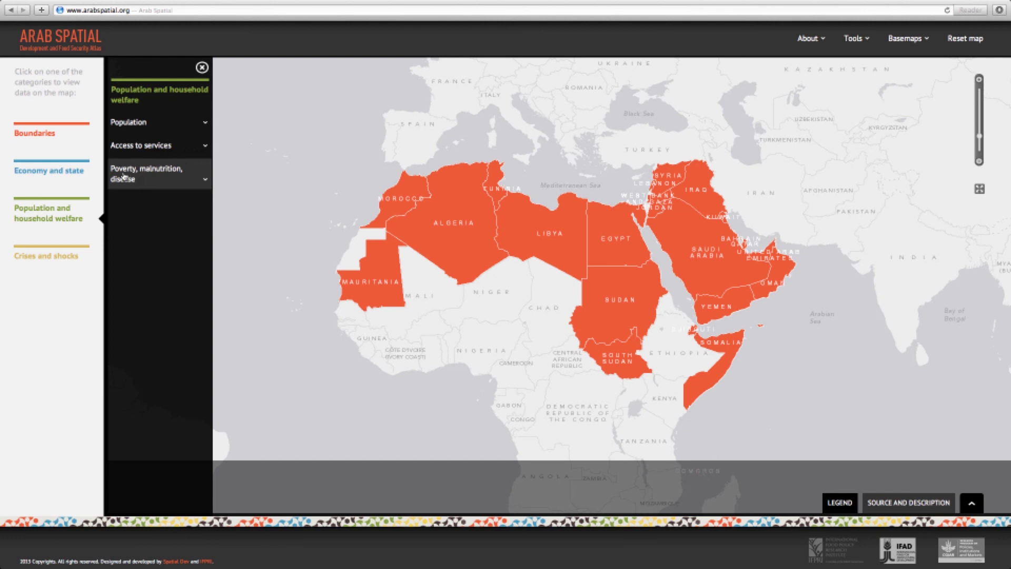
left_click(123, 176)
left_click(129, 225)
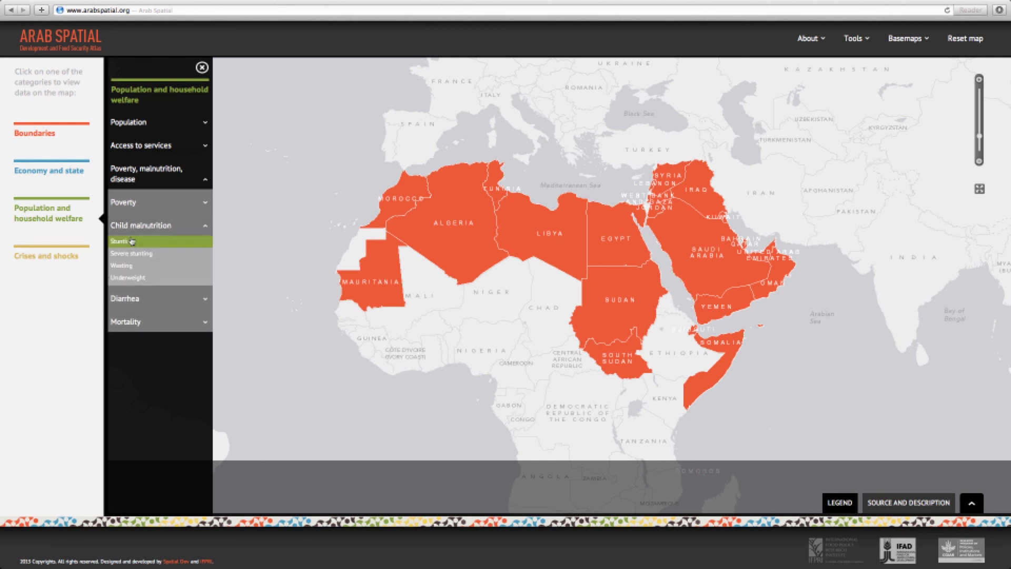
left_click(132, 241)
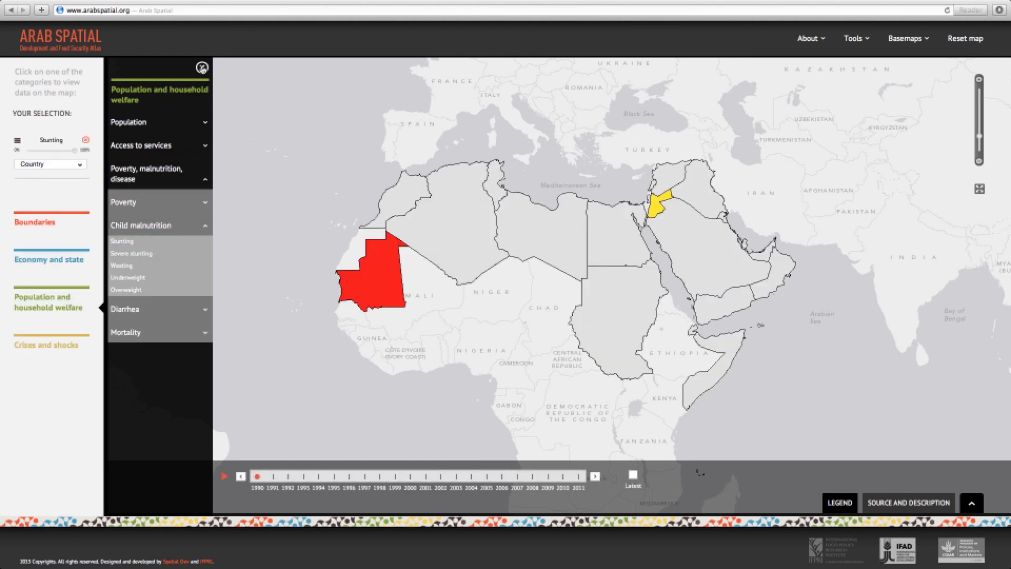
left_click(202, 68)
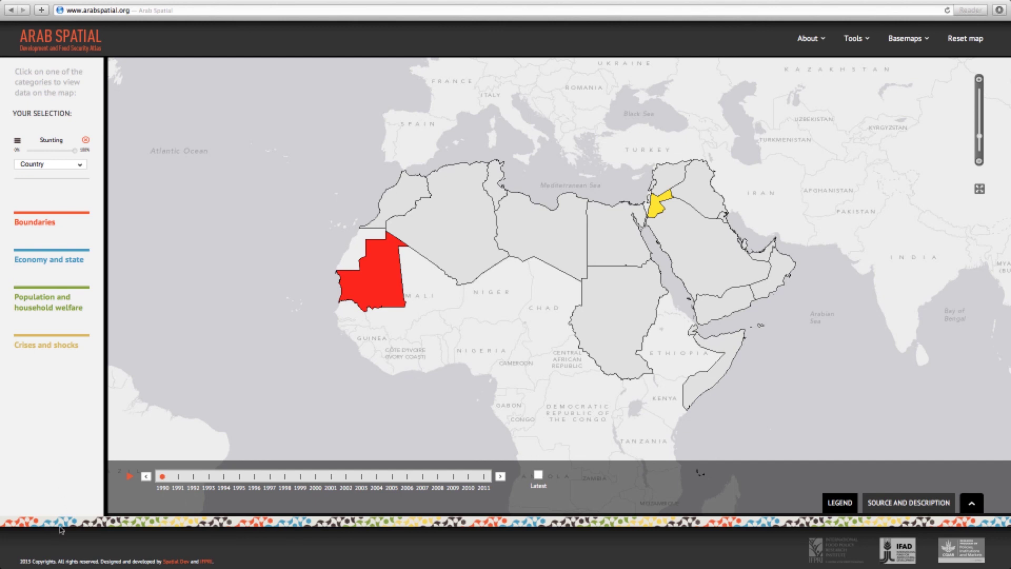
- Show the latest stunting data, compare it with the year 2000, and return to the latest data
left_click(539, 475)
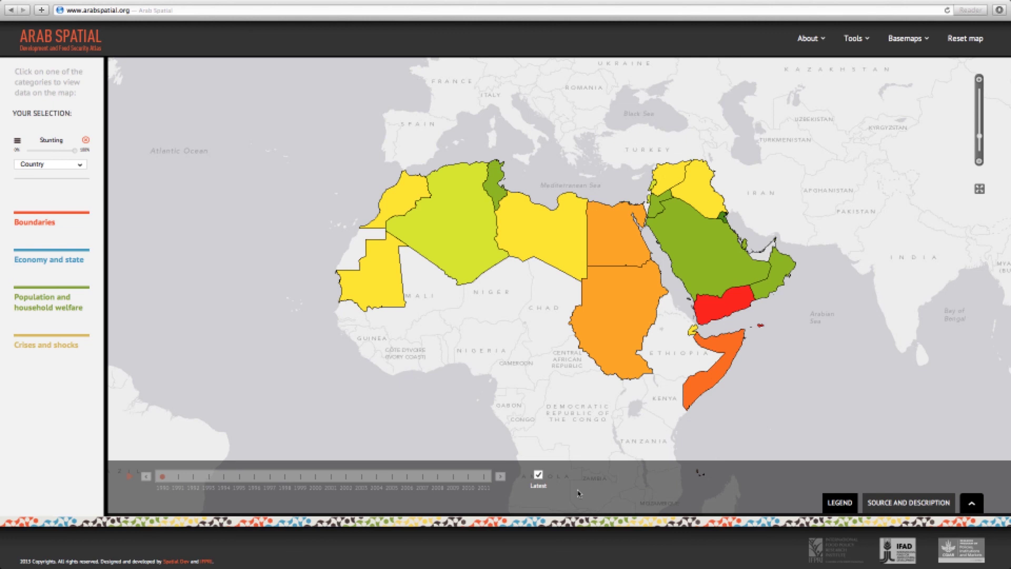
left_click(538, 478)
left_click_drag(161, 480, 314, 480)
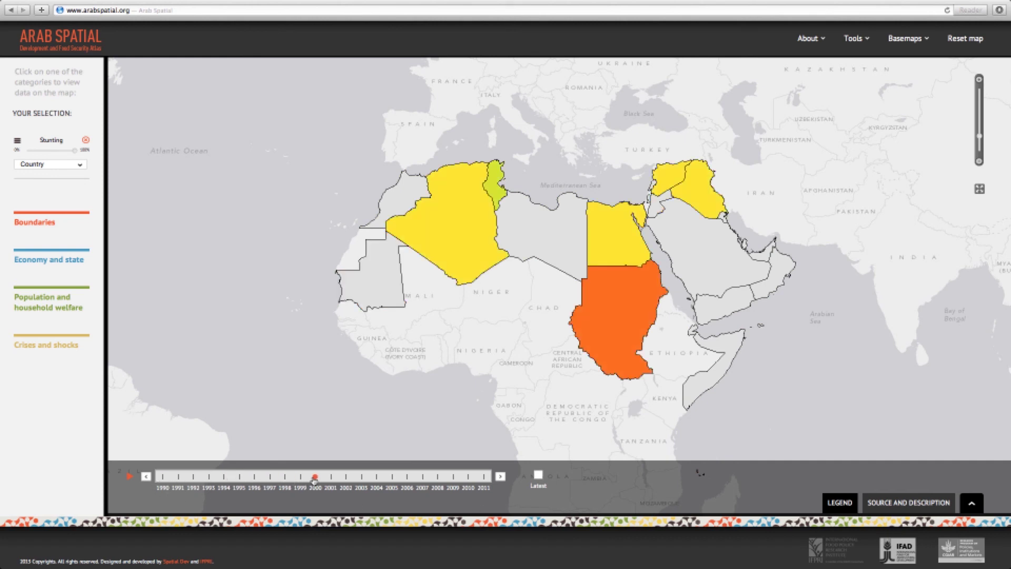
left_click(537, 476)
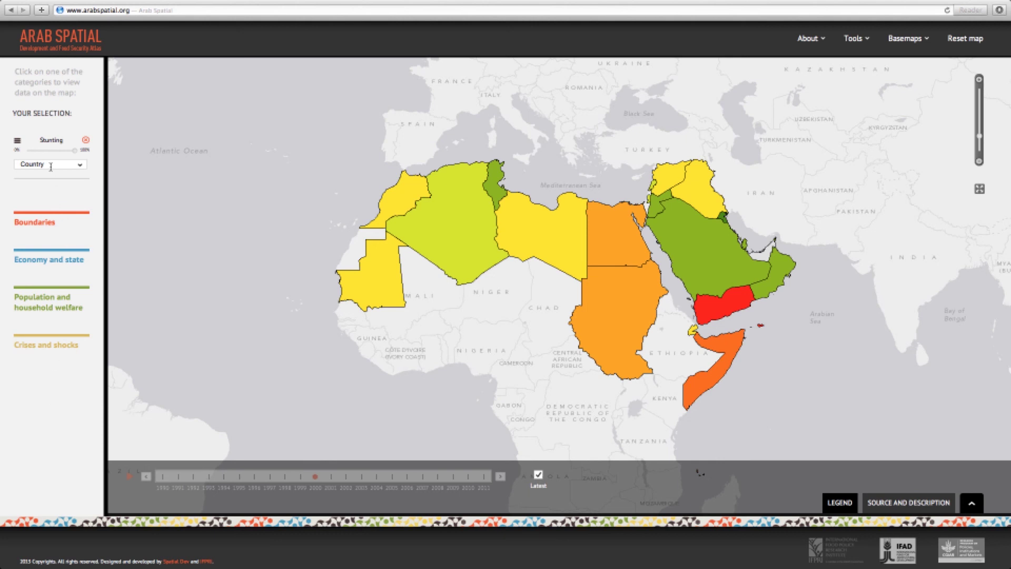
- Switch the Stunting layer to governorate level and view the details of the Al Kufrah governorate in Libya
left_click(80, 165)
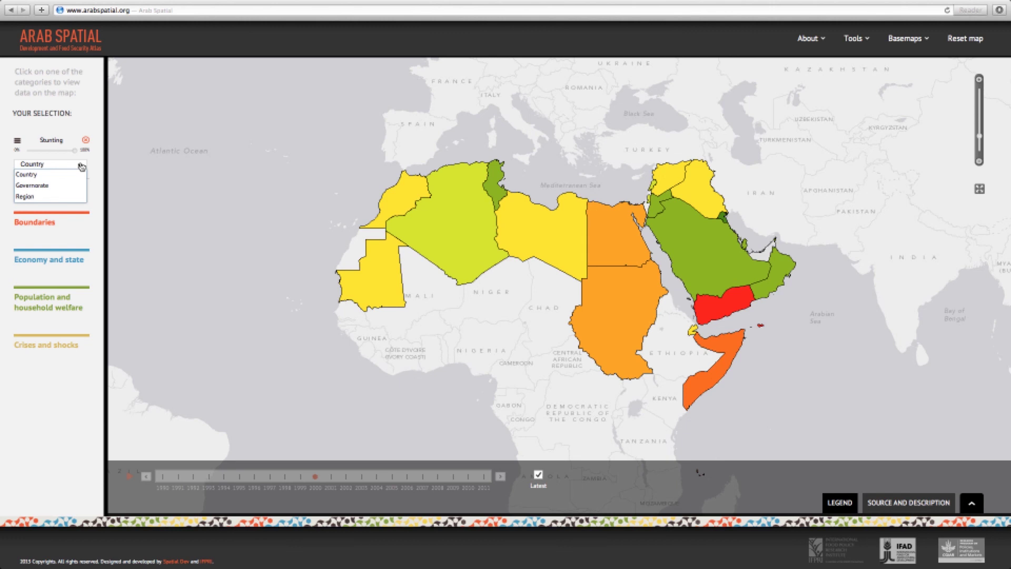
left_click(30, 187)
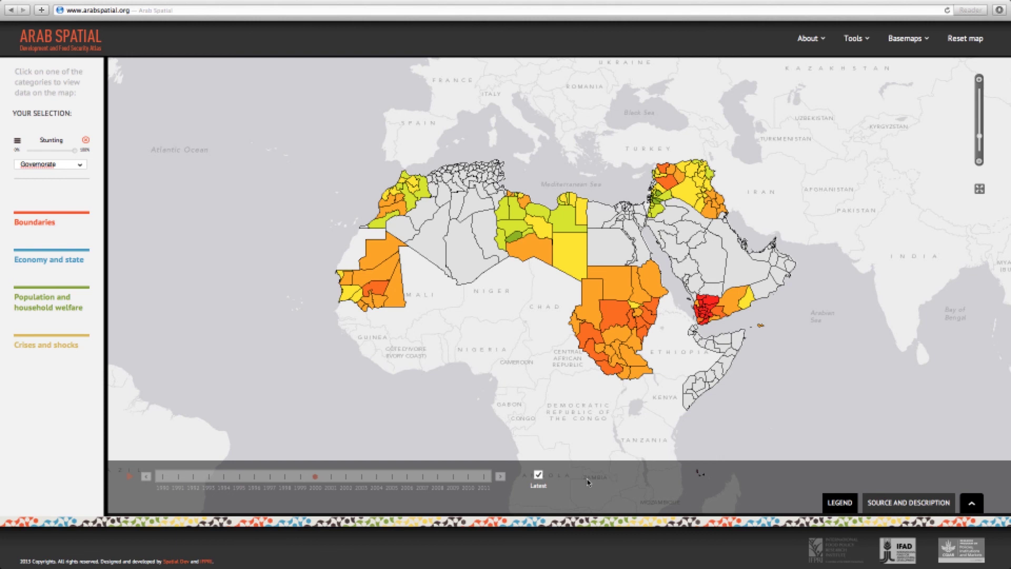
left_click(574, 251)
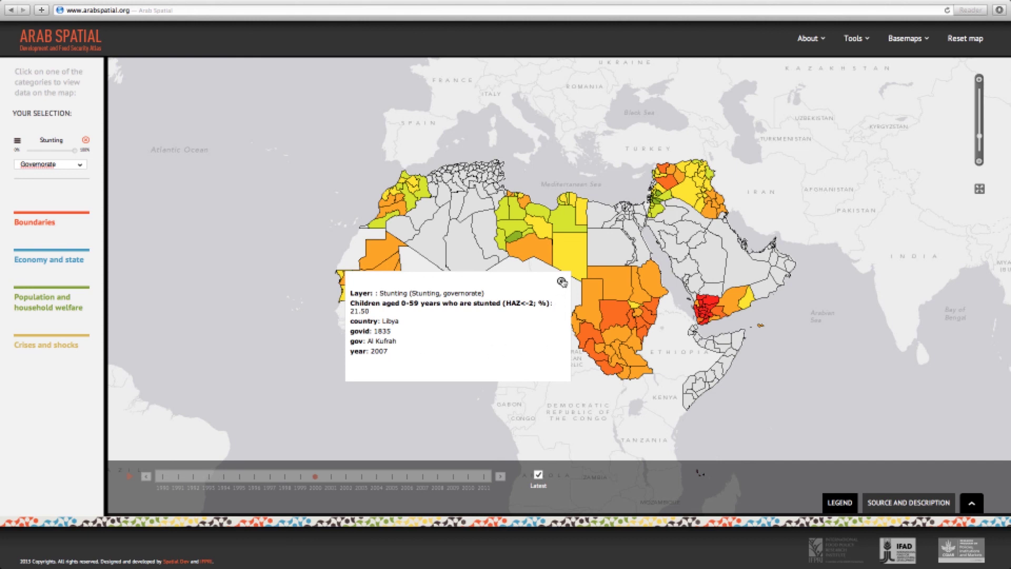
left_click(562, 282)
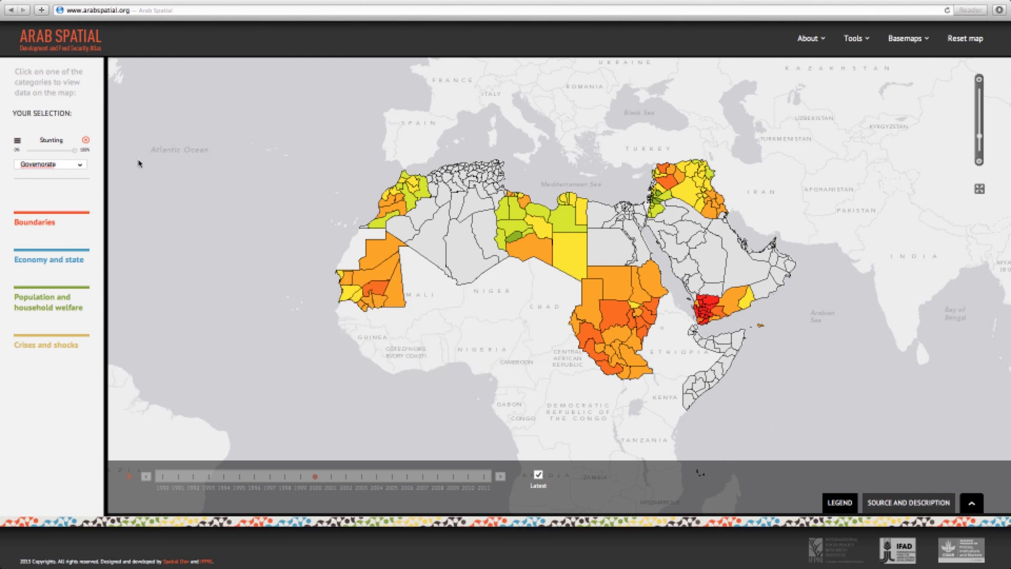
- From a fresh start view, display the Violent conflicts layer from crises and shocks and play its timeline
left_click(66, 40)
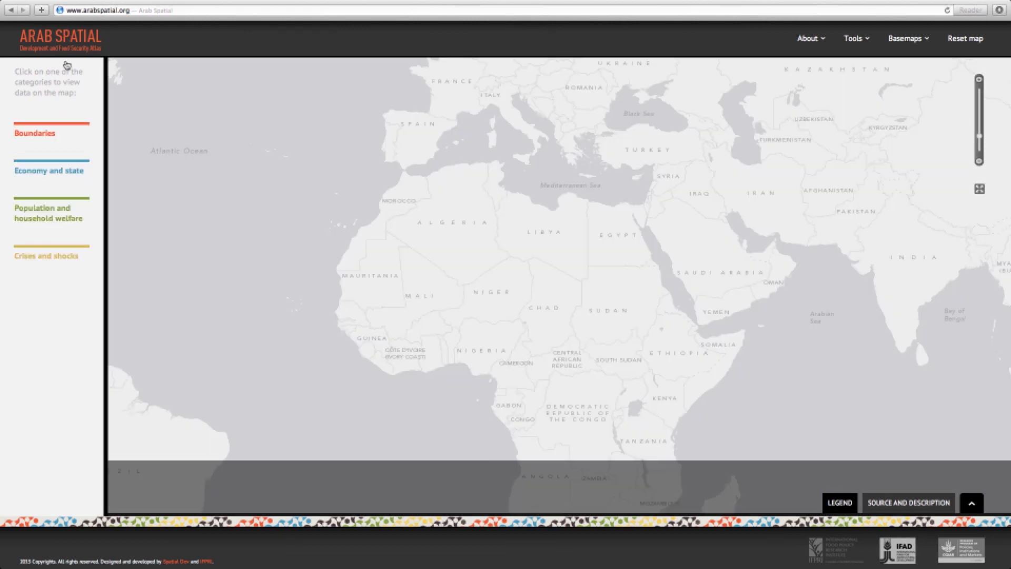
left_click(48, 262)
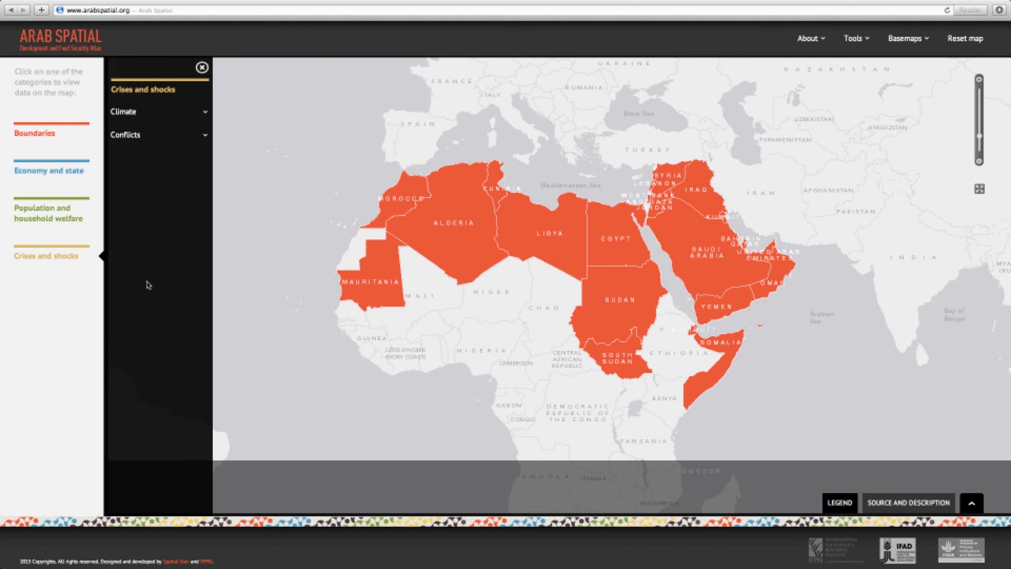
left_click(127, 136)
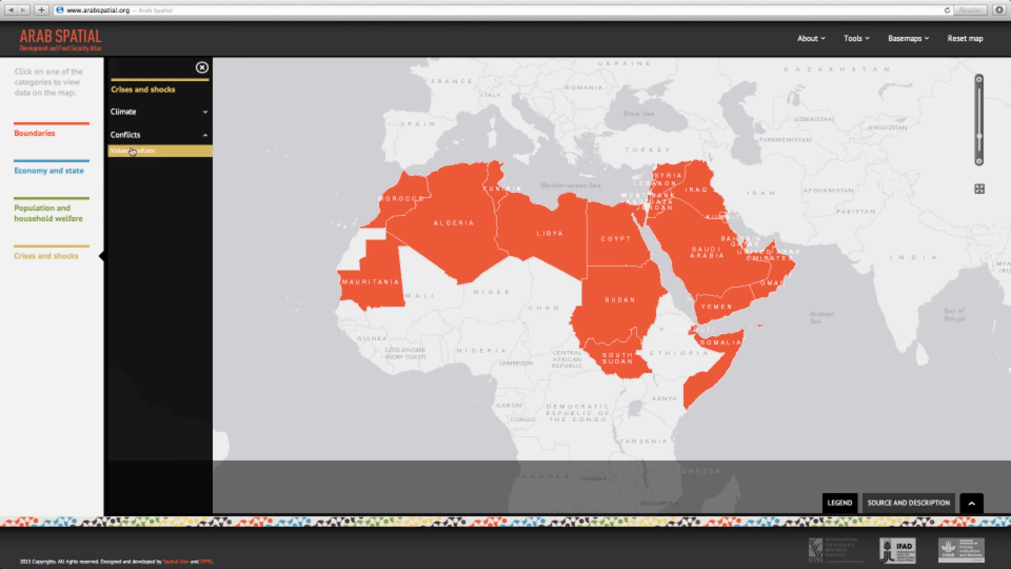
left_click(132, 151)
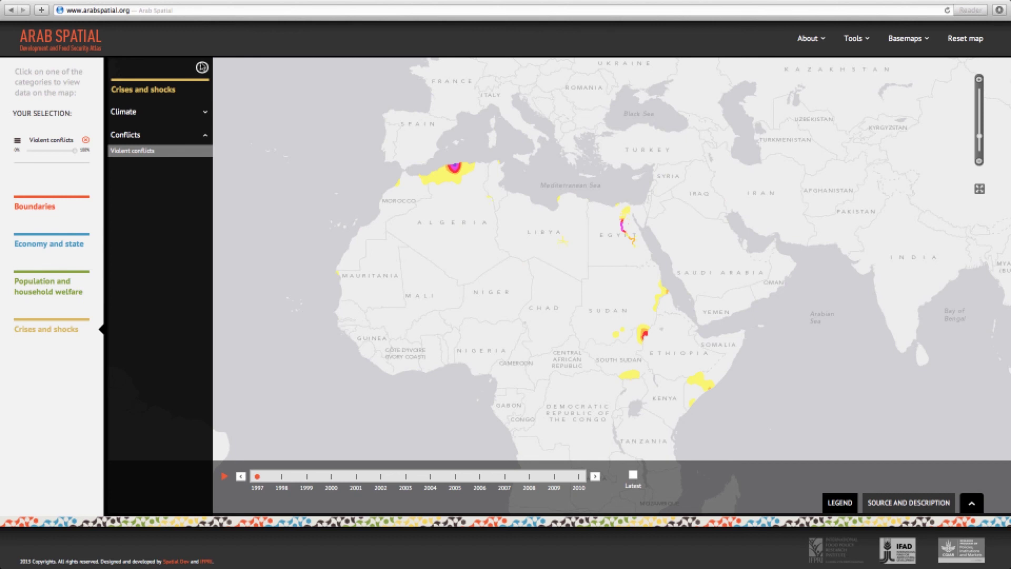
left_click(201, 67)
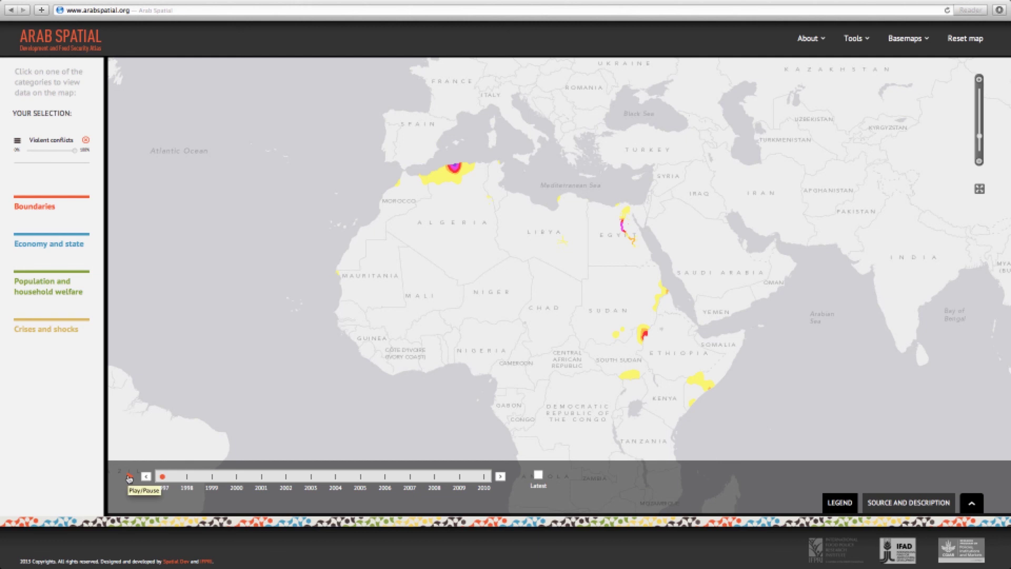
left_click(130, 478)
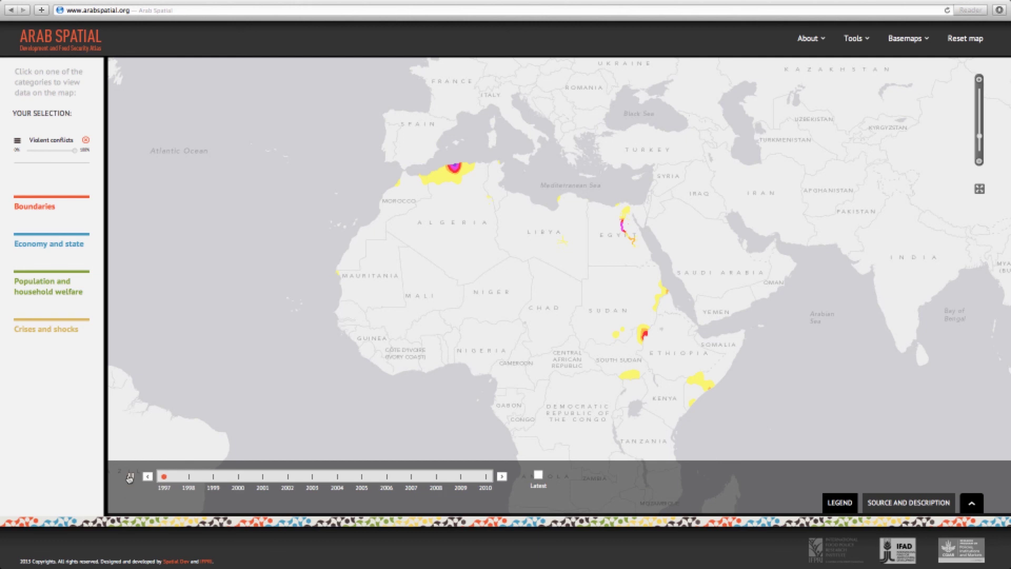
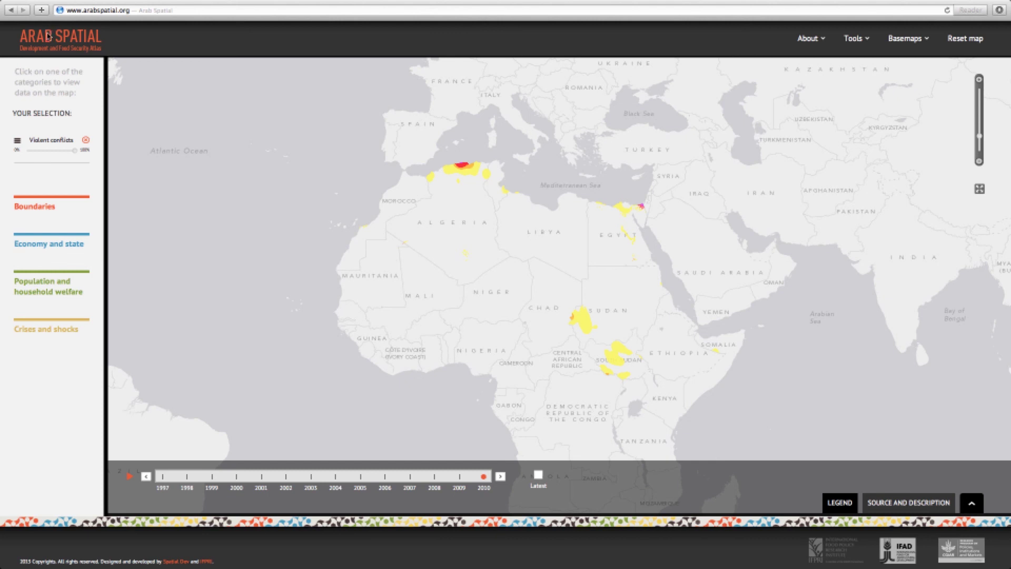
- Return to the atlas's start view, browse the available basemaps and switch the basemap to World imagery
left_click(50, 40)
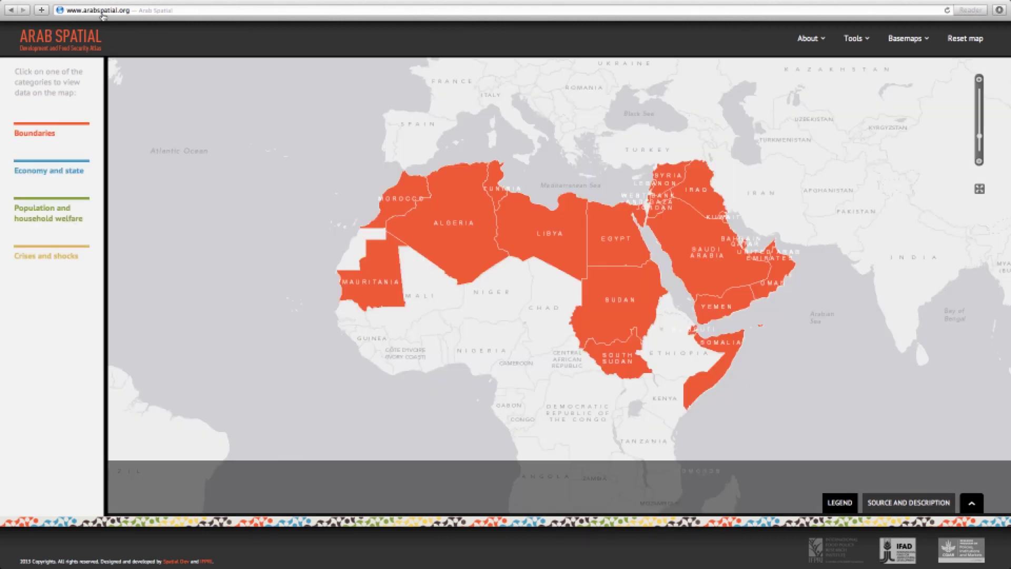
mouse_move(906, 40)
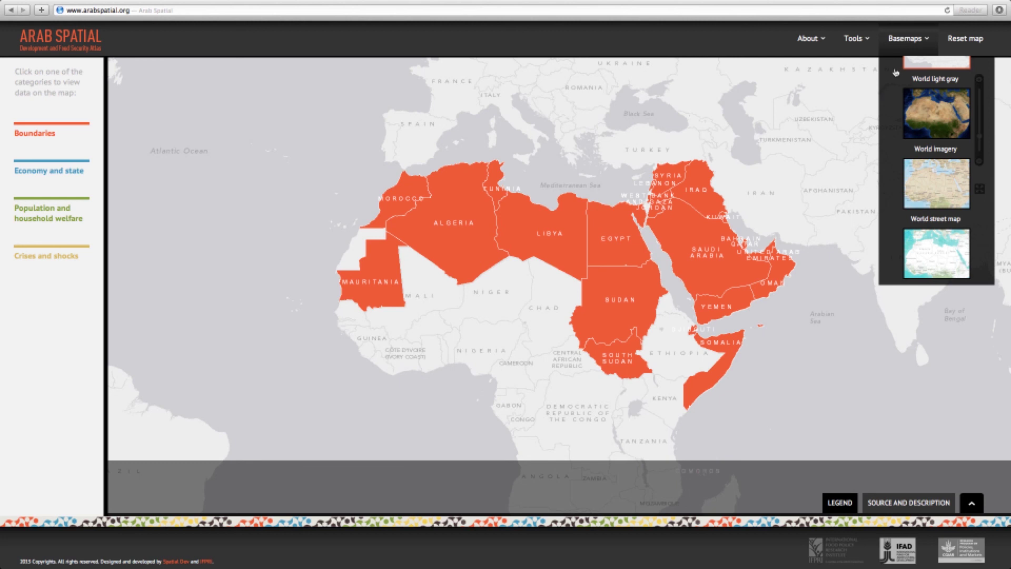
scroll(895, 72, "down", 3)
scroll(896, 72, "up", 5)
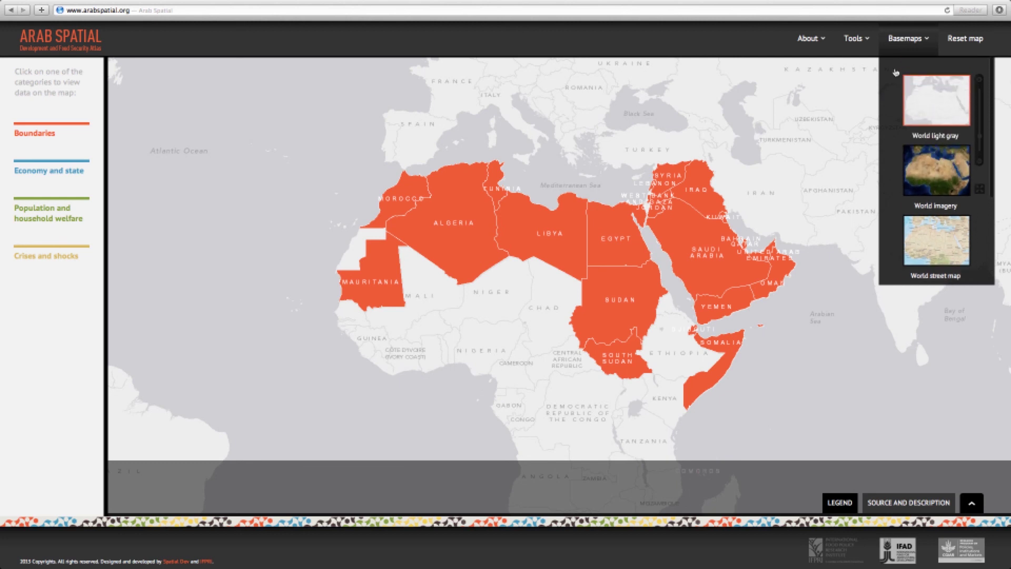
scroll(895, 72, "down", 3)
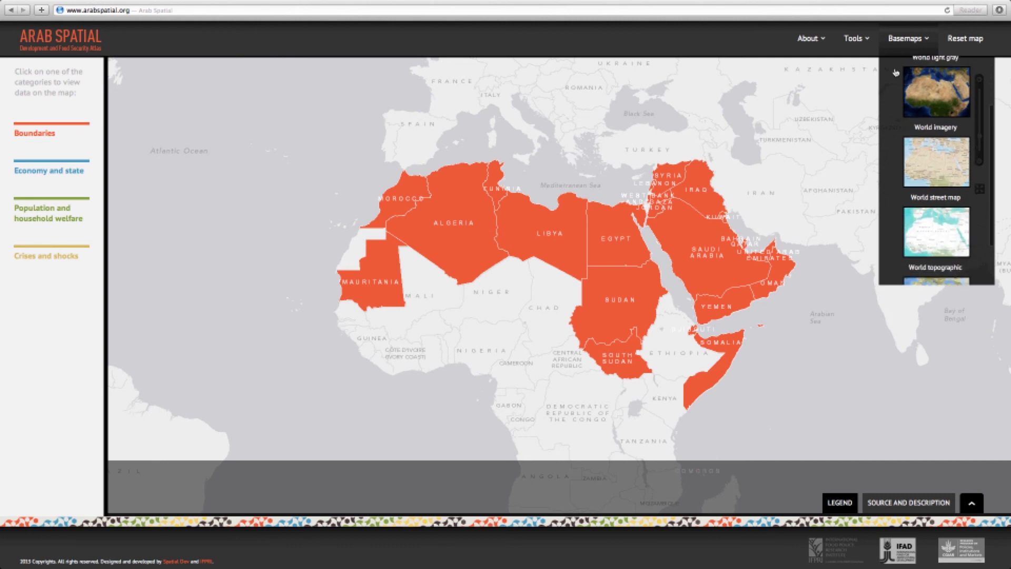
scroll(896, 72, "down", 1)
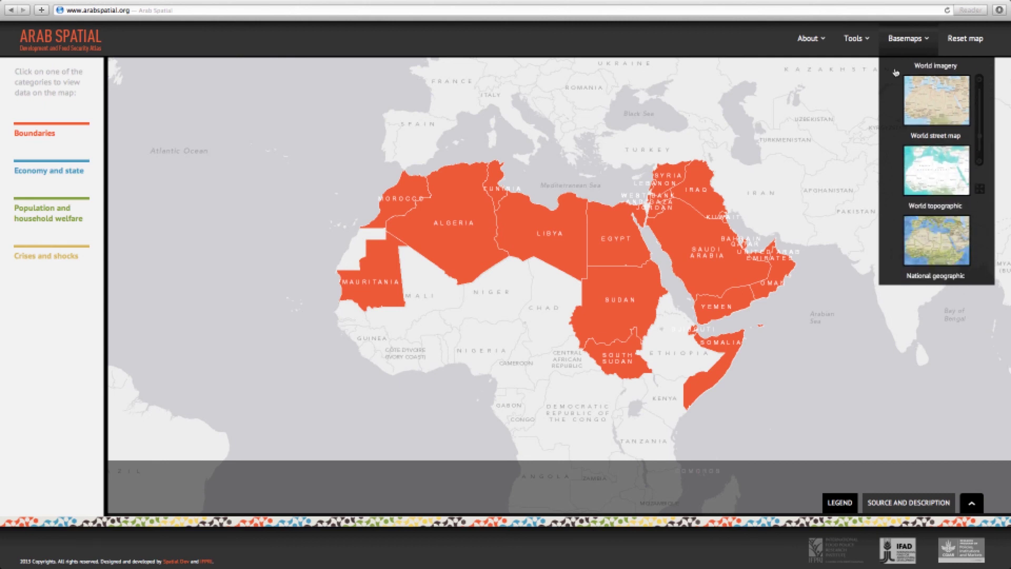
scroll(896, 72, "up", 4)
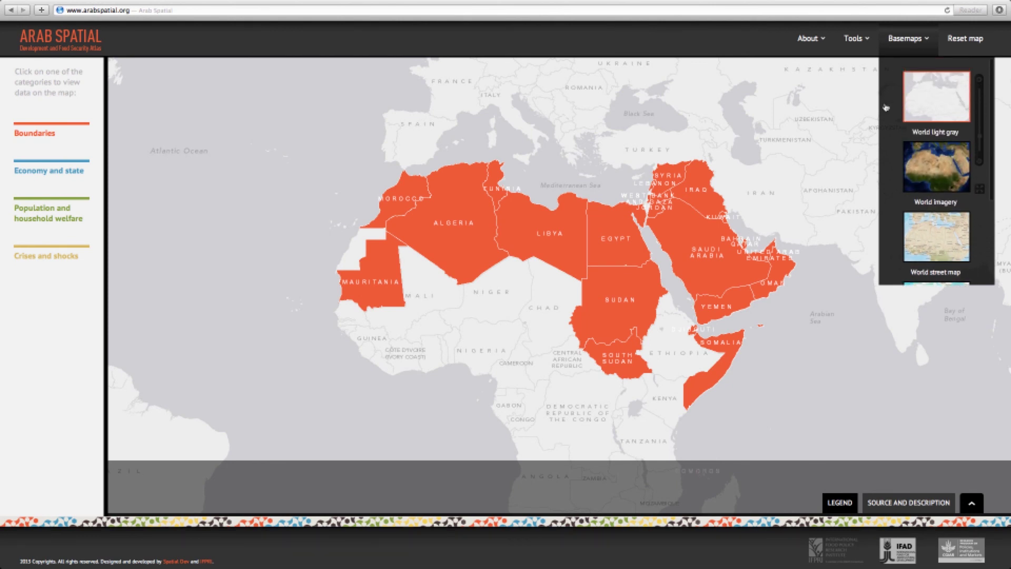
left_click(853, 38)
left_click(904, 39)
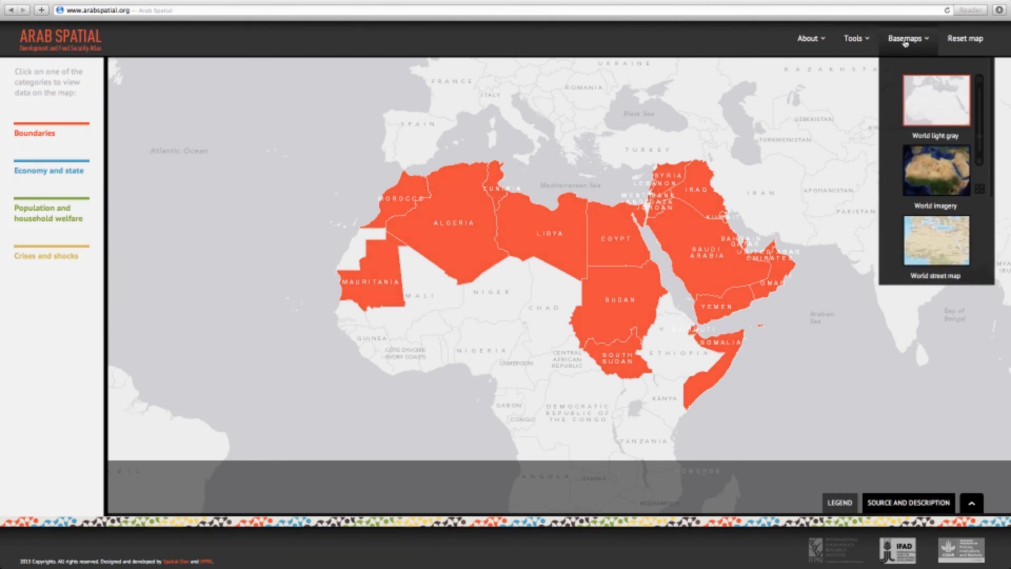
left_click(942, 185)
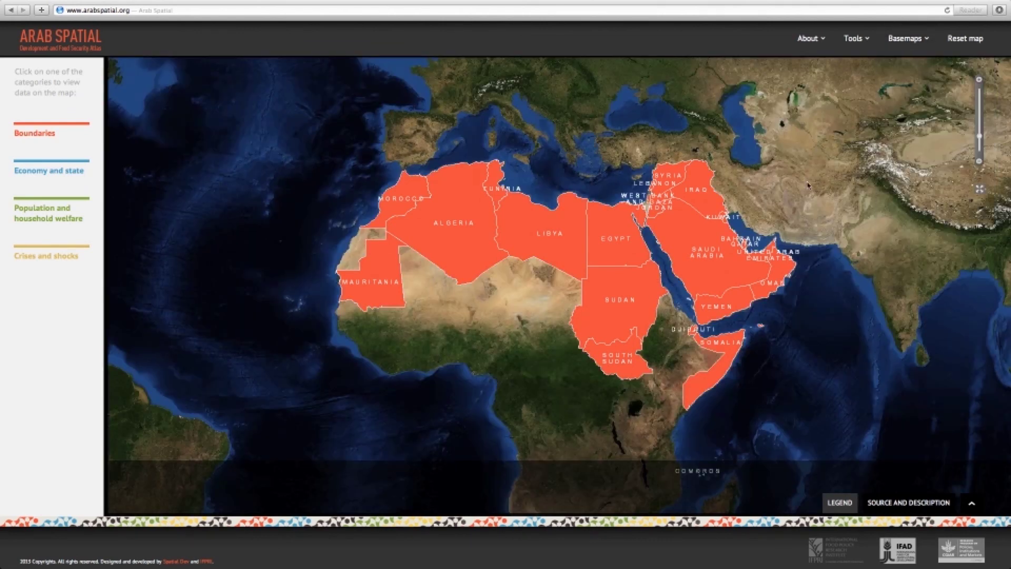
- Add the Continent boundaries layer to the map and close the layer list
left_click(28, 138)
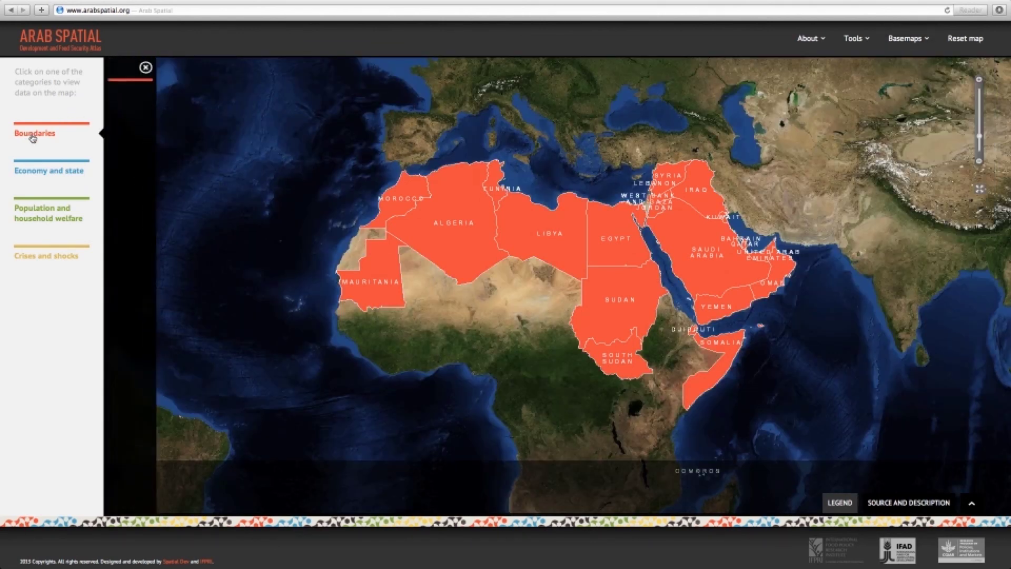
left_click(121, 108)
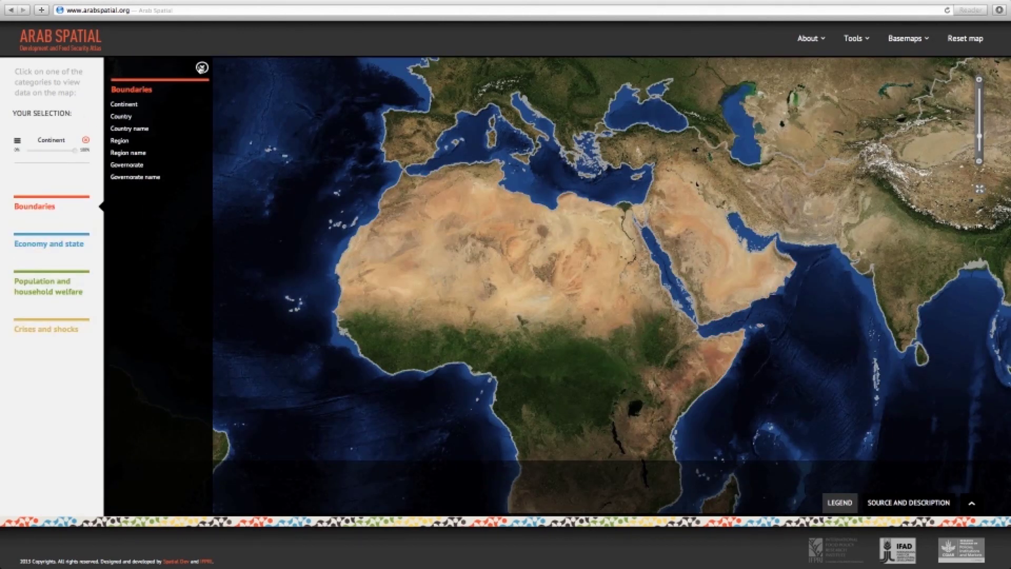
left_click(201, 68)
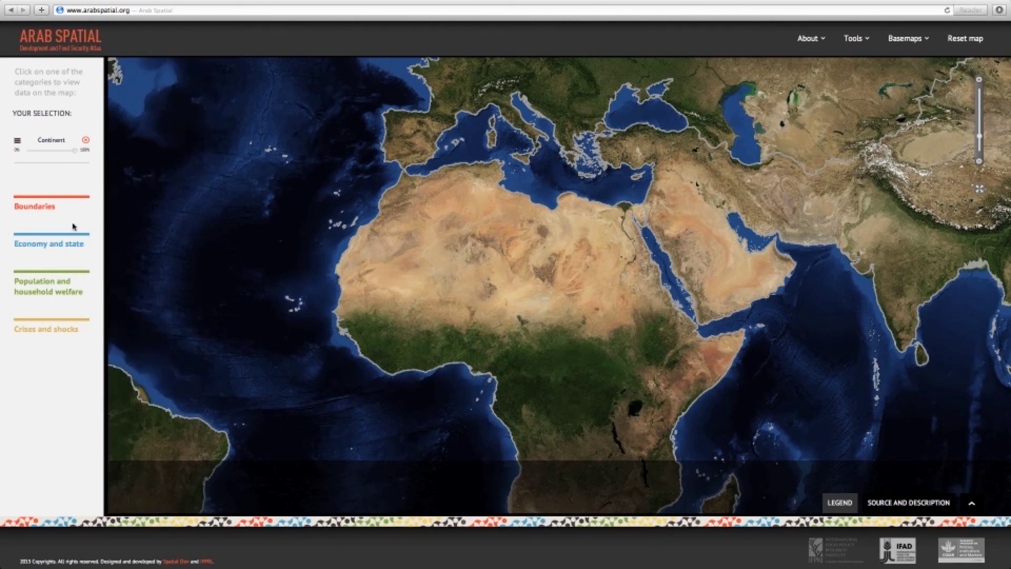
- Add the Grain storages layer from the trade and transport key sector and close the layer list
left_click(48, 245)
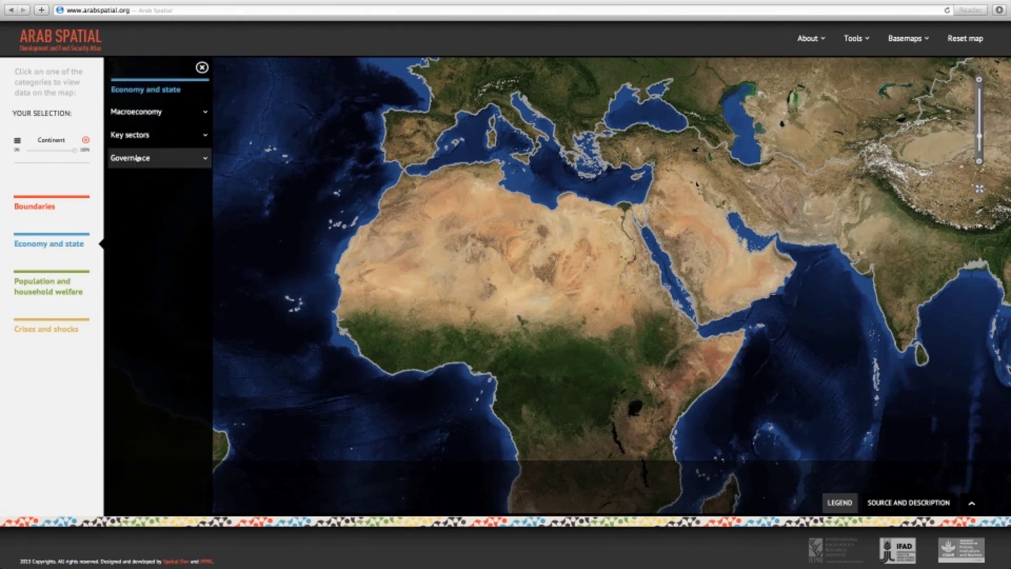
left_click(133, 137)
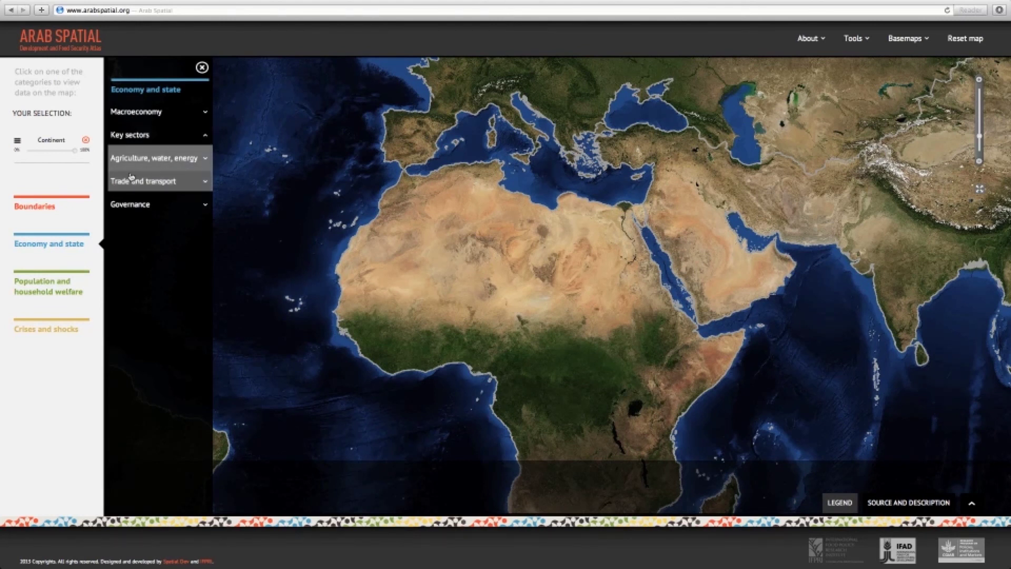
left_click(132, 184)
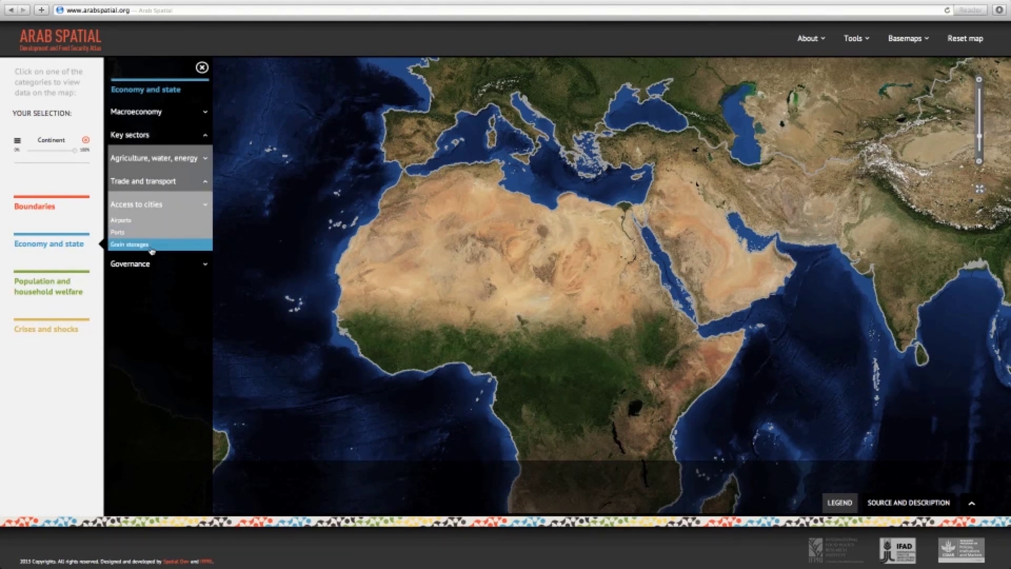
left_click(134, 246)
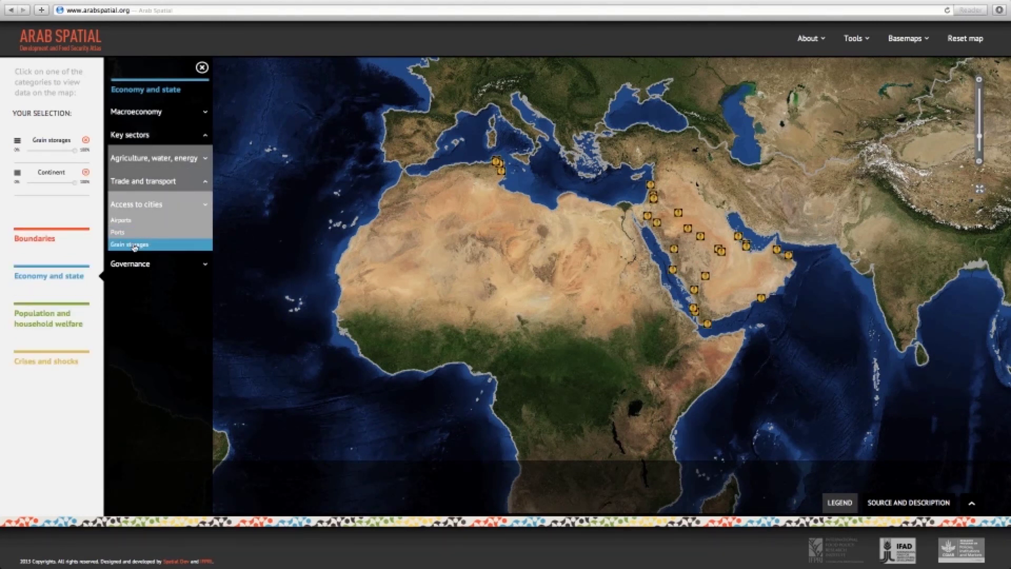
left_click(202, 67)
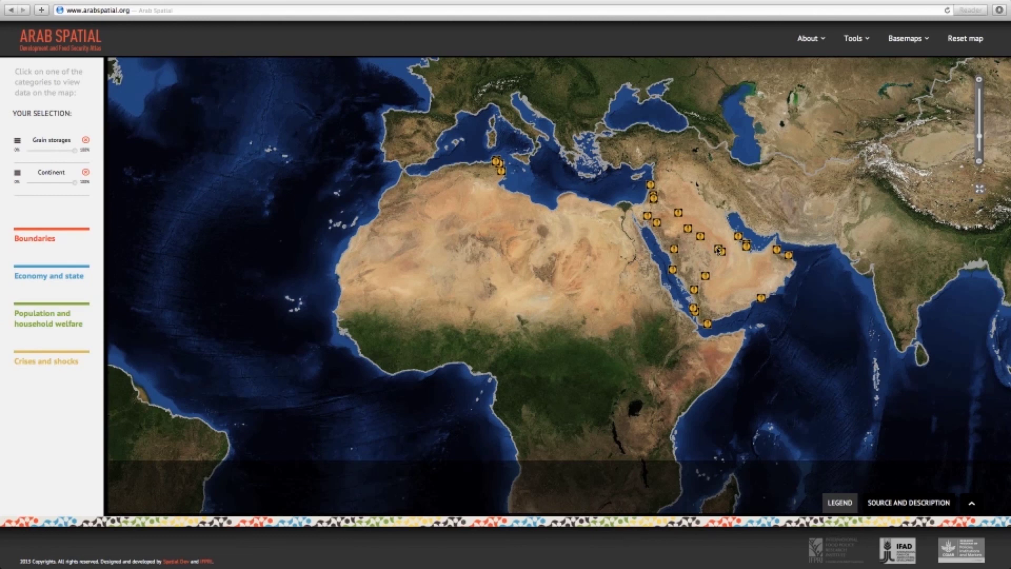
- Examine the grain storage site in central Saudi Arabia close up on the satellite imagery
scroll(719, 250, "up", 1)
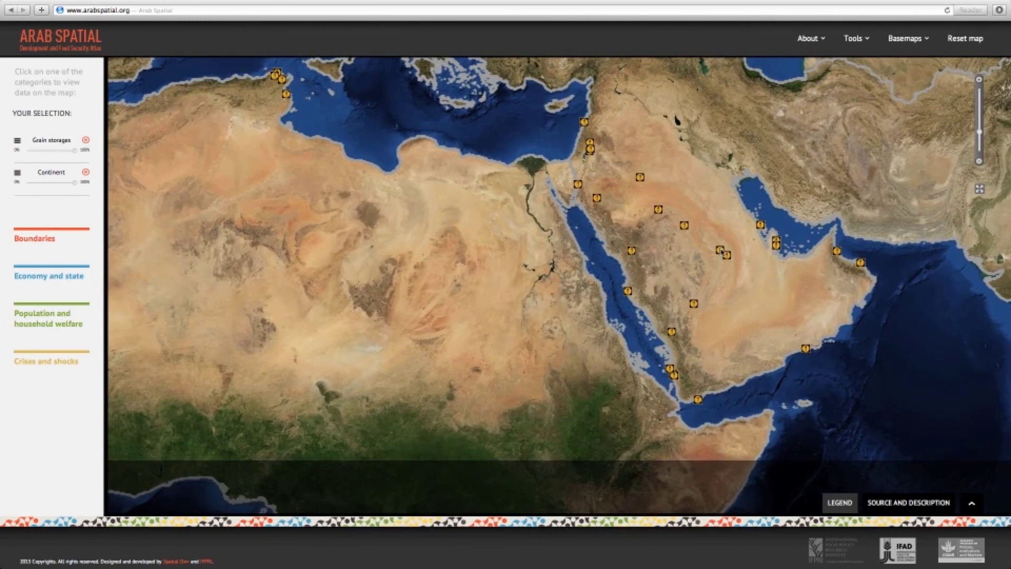
scroll(720, 251, "up", 1)
scroll(721, 251, "up", 1)
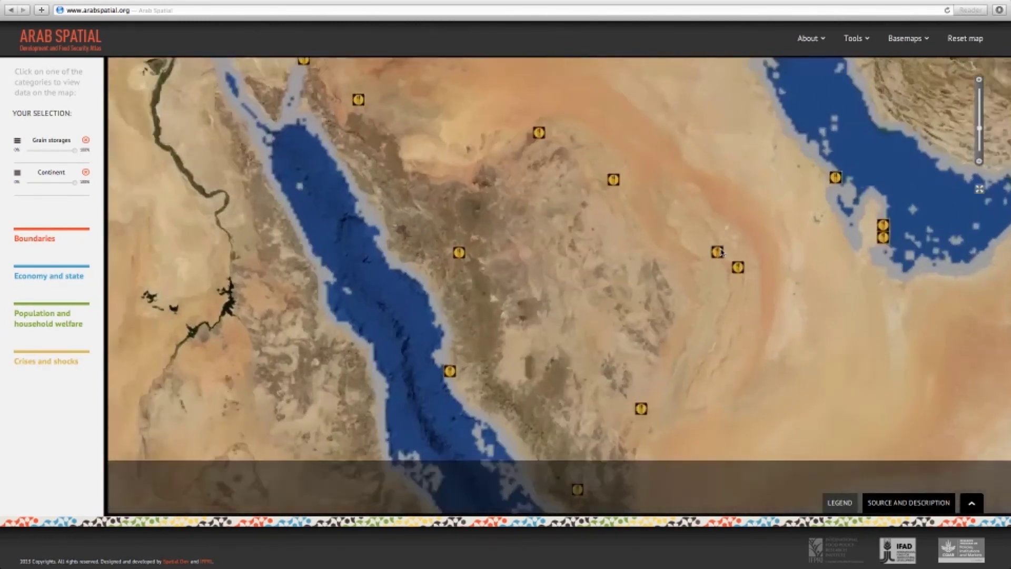
scroll(721, 252, "up", 1)
scroll(721, 253, "up", 1)
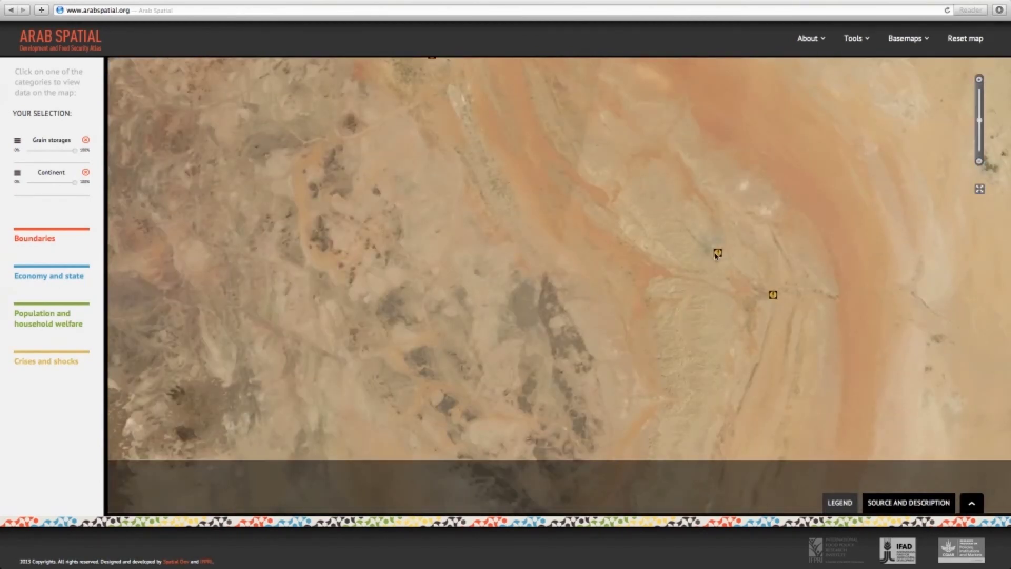
scroll(721, 251, "up", 2)
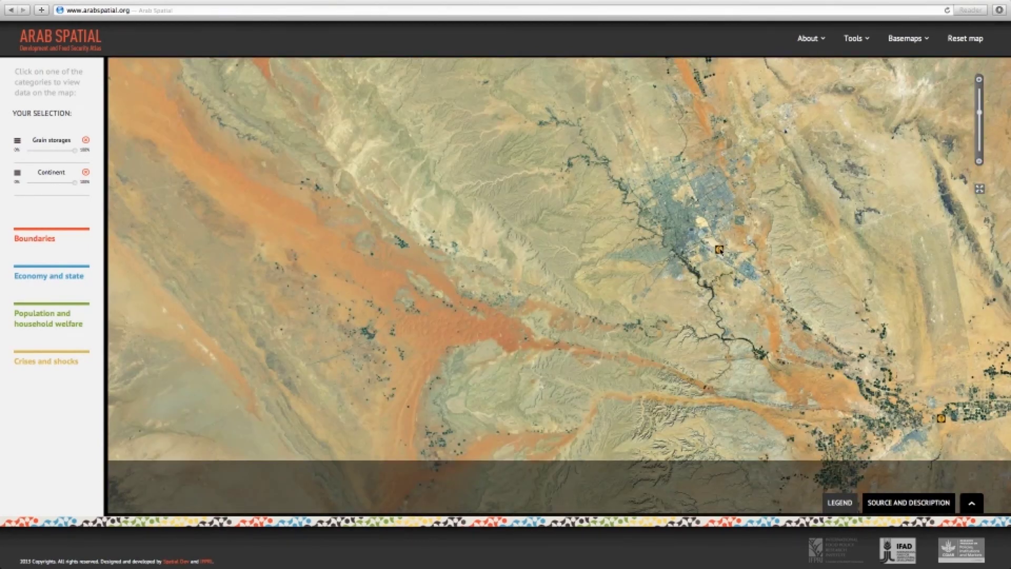
scroll(721, 252, "up", 1)
scroll(722, 253, "up", 1)
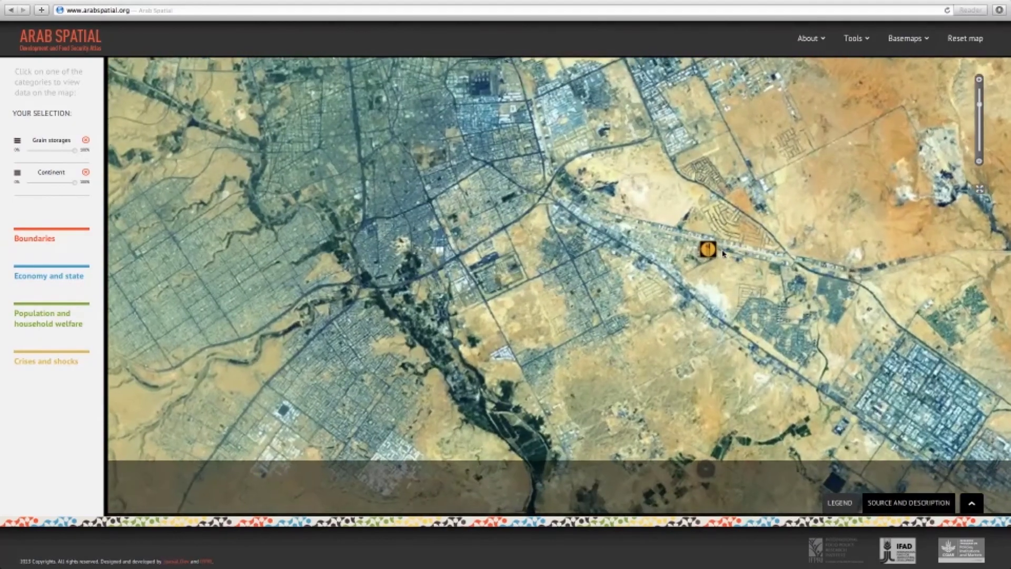
scroll(722, 252, "up", 1)
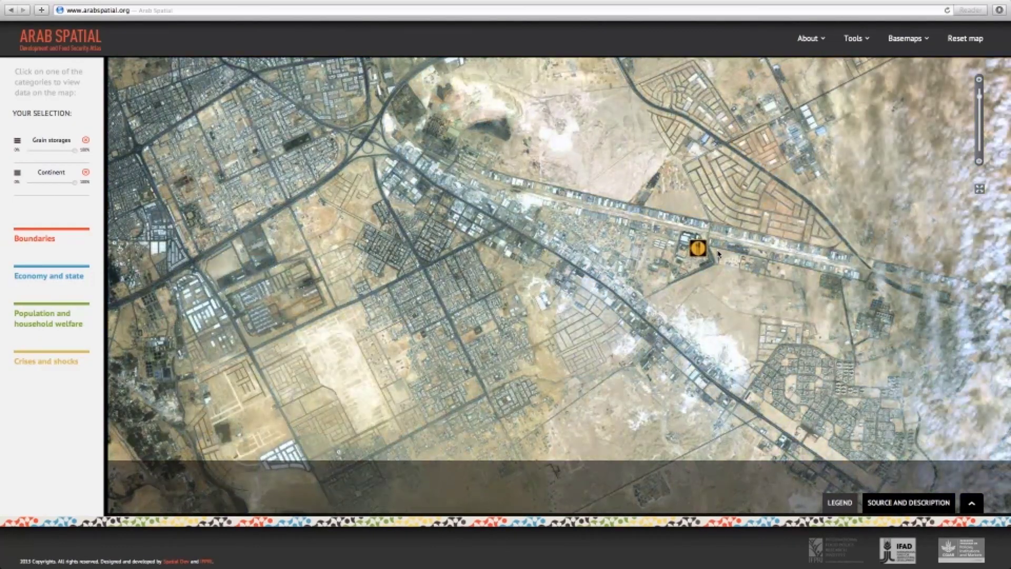
scroll(719, 253, "up", 1)
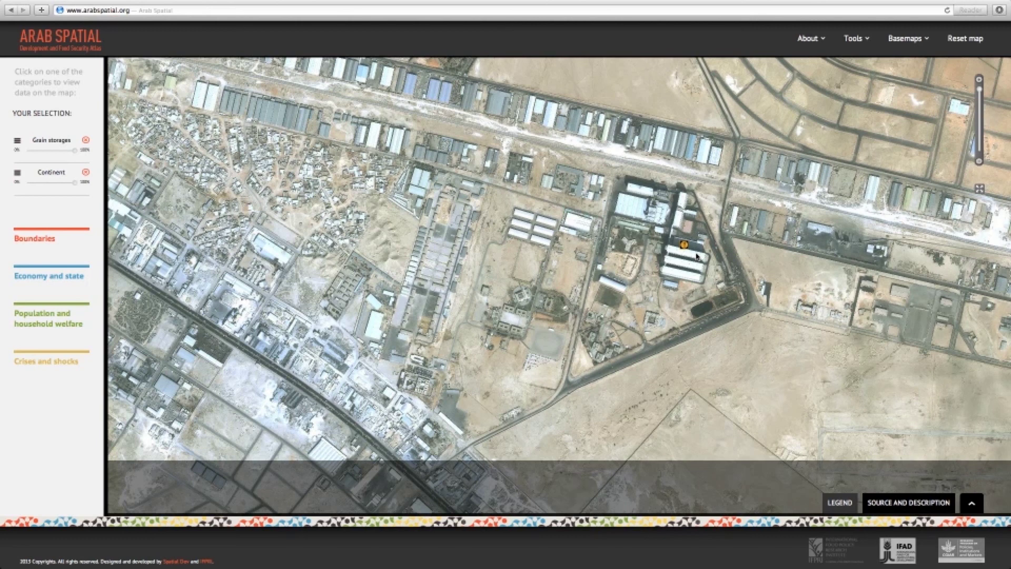
- From a fresh start view, display the Violent conflicts layer from crises and shocks and set its year to 2000
left_click(59, 43)
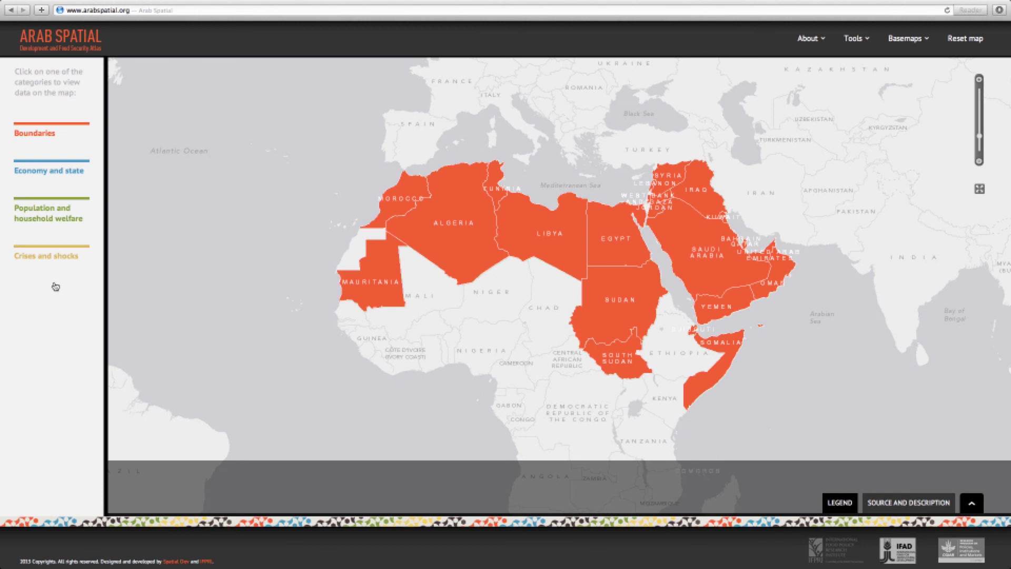
left_click(46, 256)
left_click(127, 135)
left_click(132, 152)
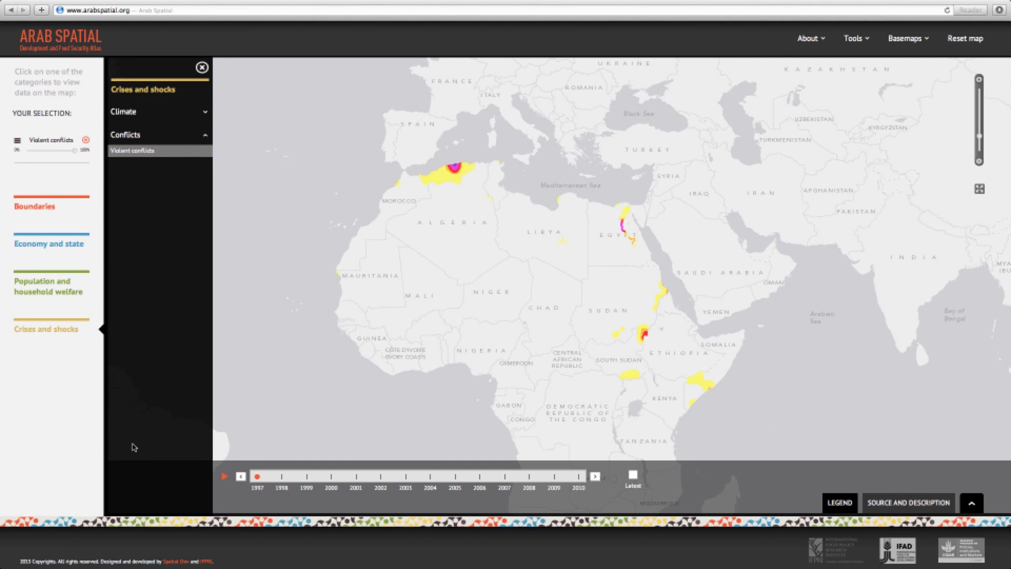
left_click_drag(257, 480, 331, 479)
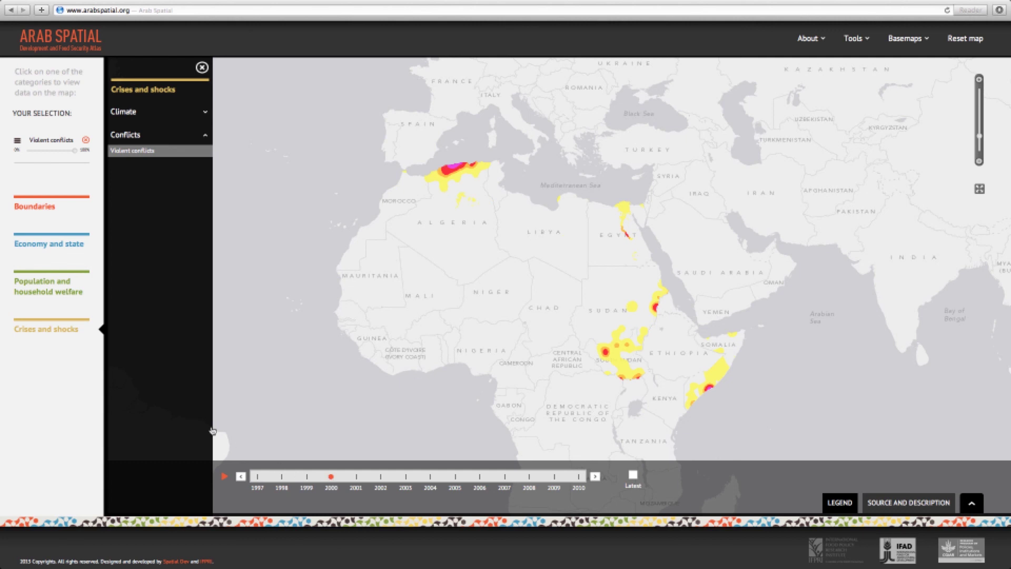
- Add the Population density layer from population and household welfare and set its year to 2000
left_click(52, 291)
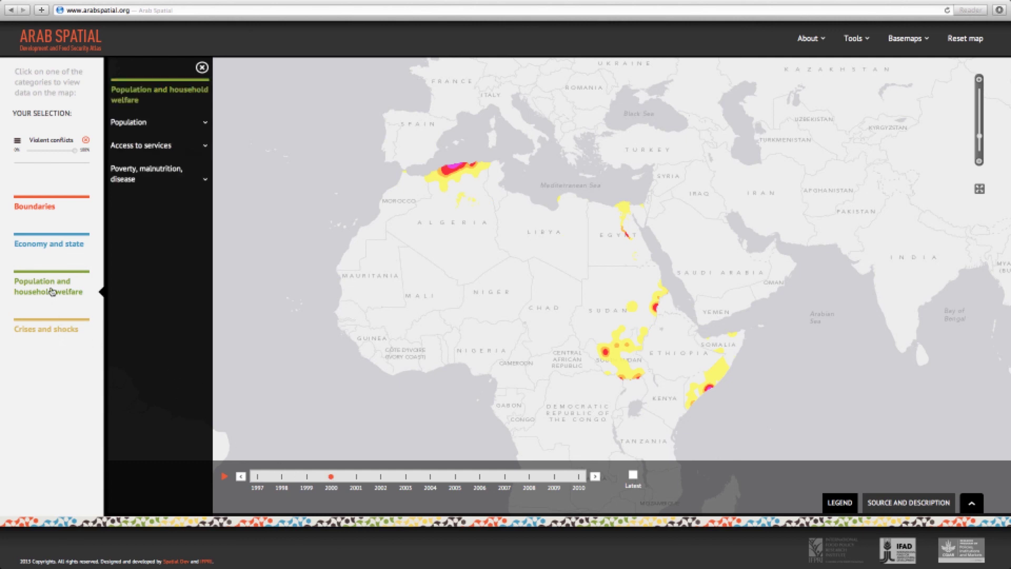
left_click(131, 123)
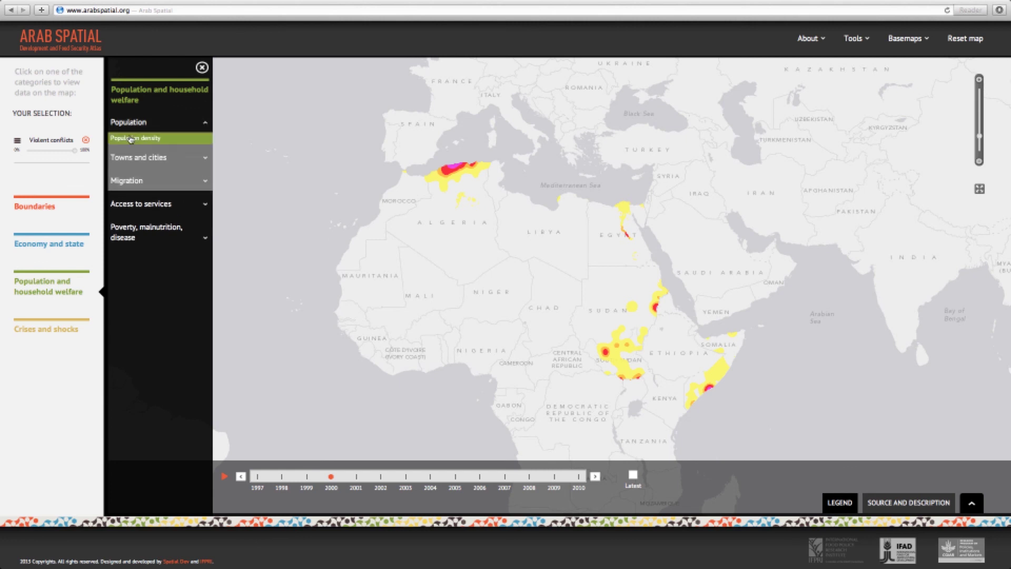
left_click(131, 139)
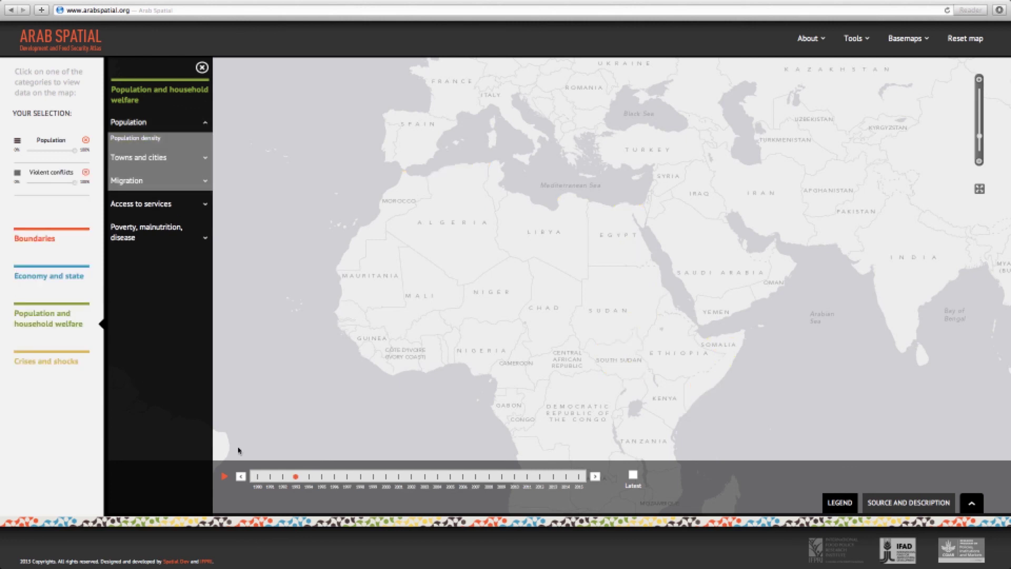
left_click_drag(296, 477, 388, 480)
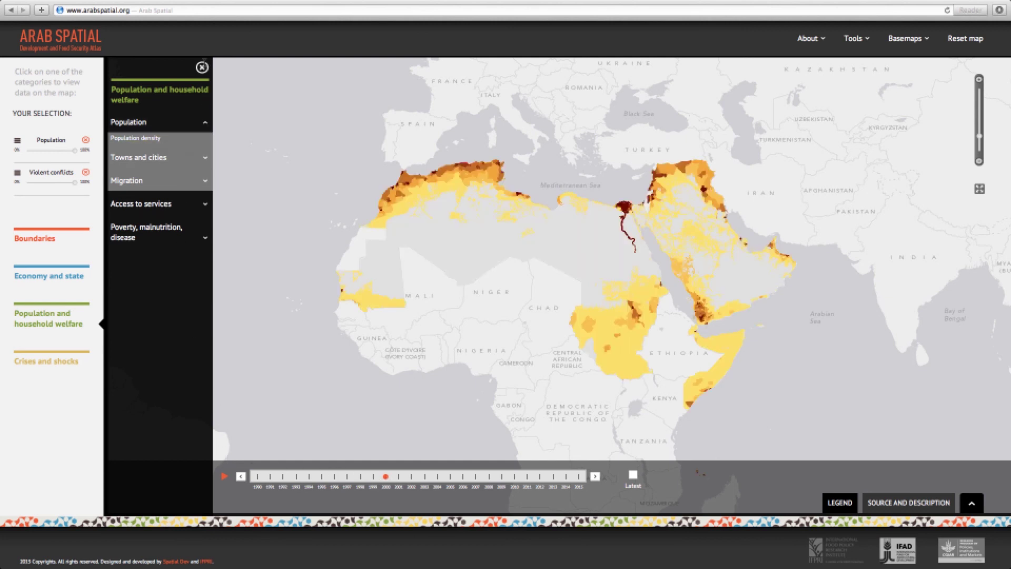
- Move the Violent conflicts layer above the Population layer and slightly reduce its opacity
left_click(203, 67)
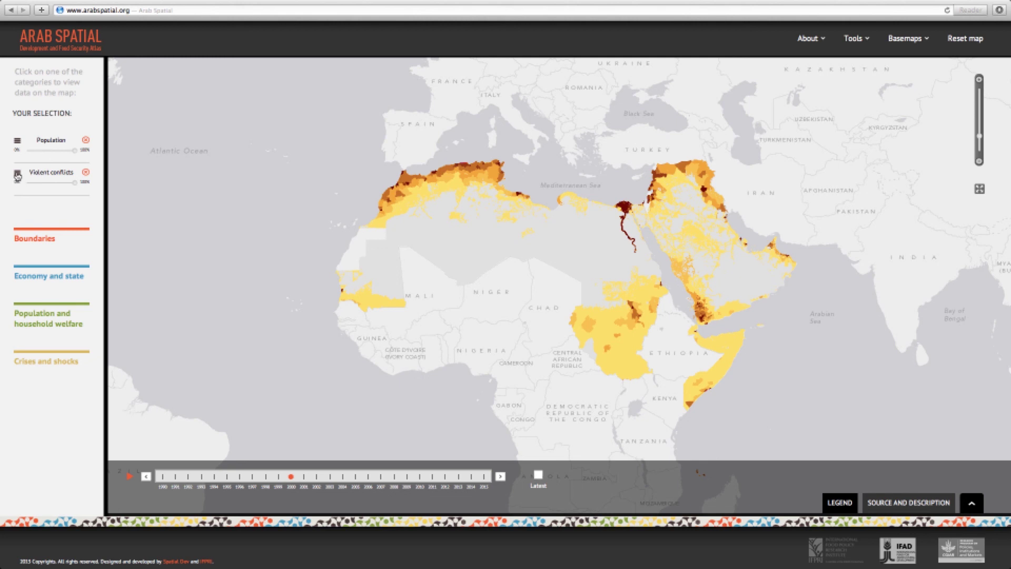
left_click_drag(17, 176, 19, 150)
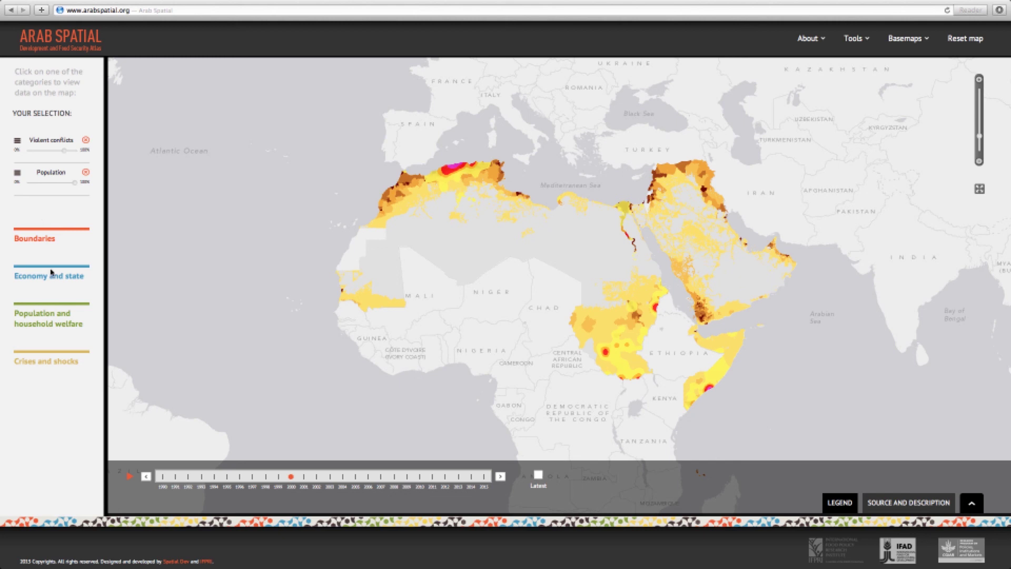
- From a fresh start view, display the GNI per capita layer from macroeconomy production and prices and close the layer list
left_click(58, 47)
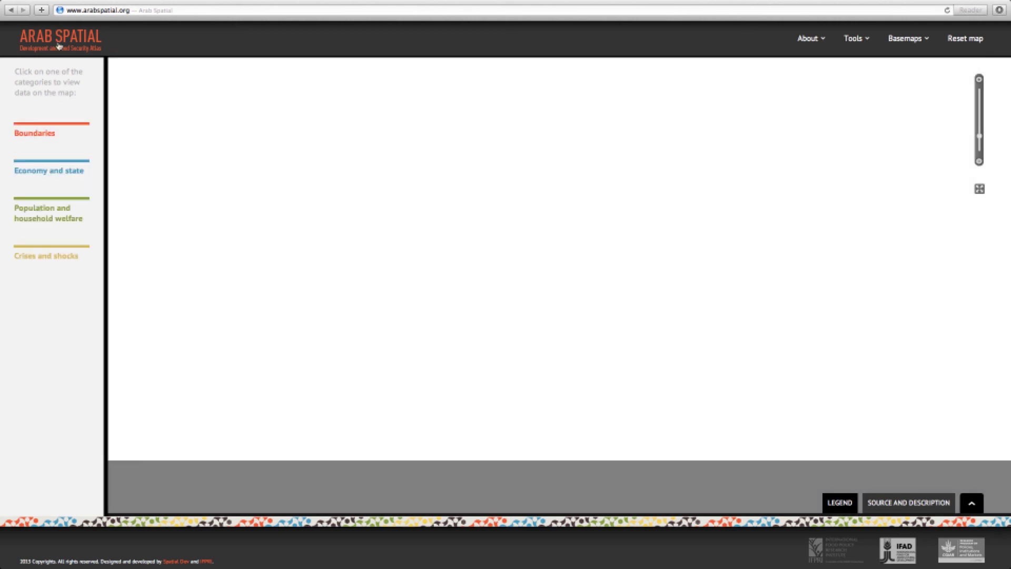
left_click(53, 174)
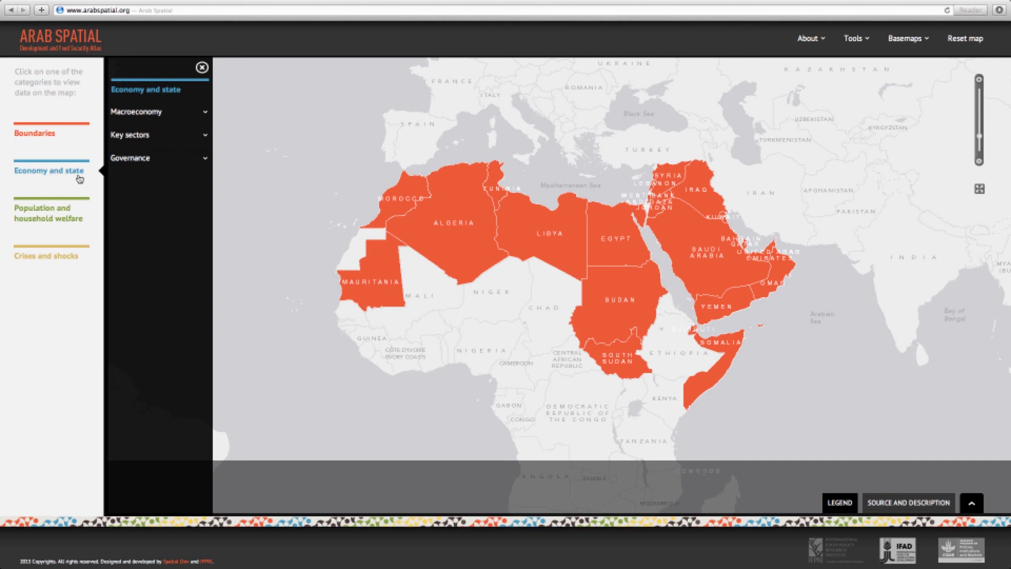
left_click(124, 113)
left_click(129, 136)
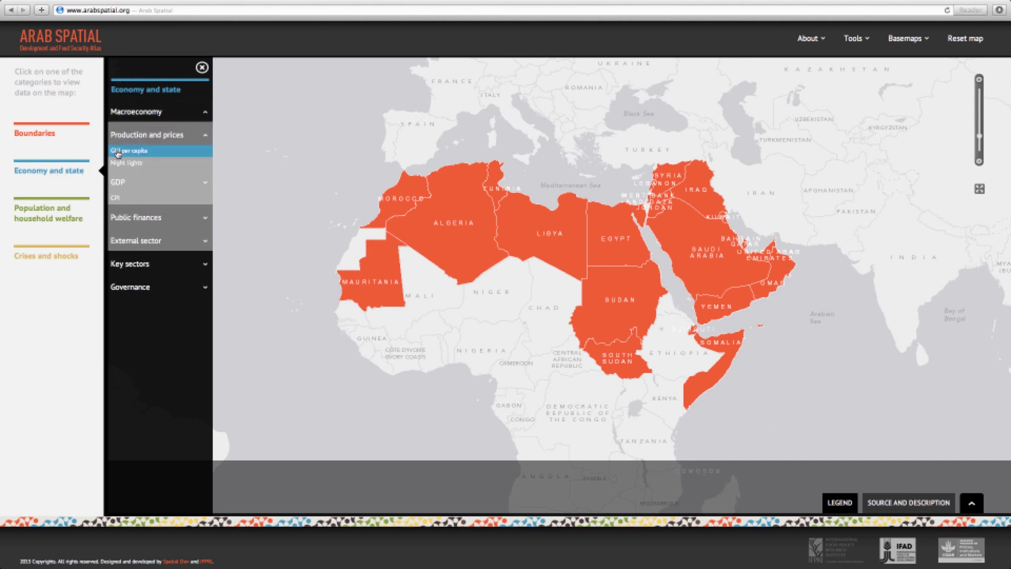
left_click(118, 151)
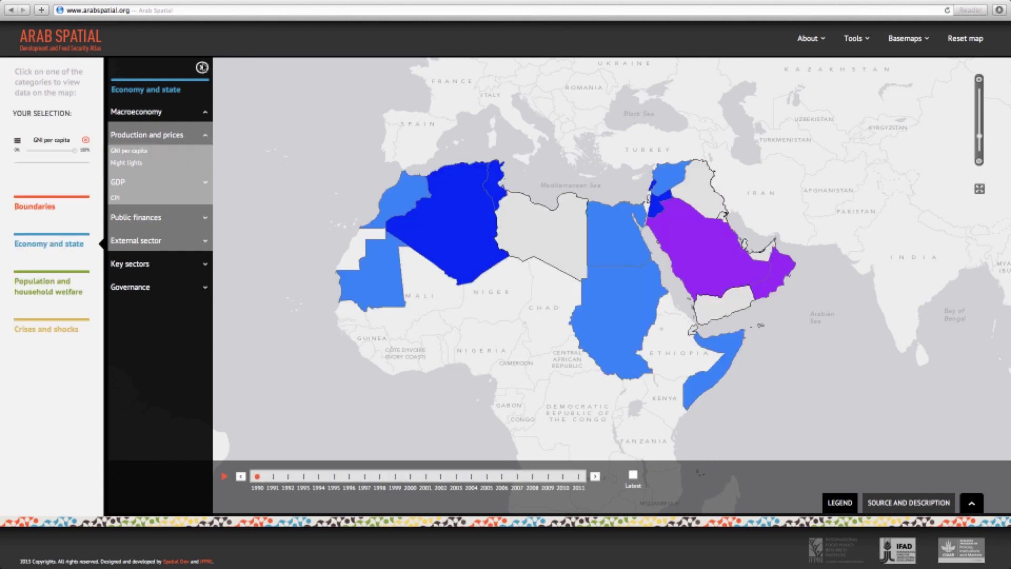
left_click(203, 67)
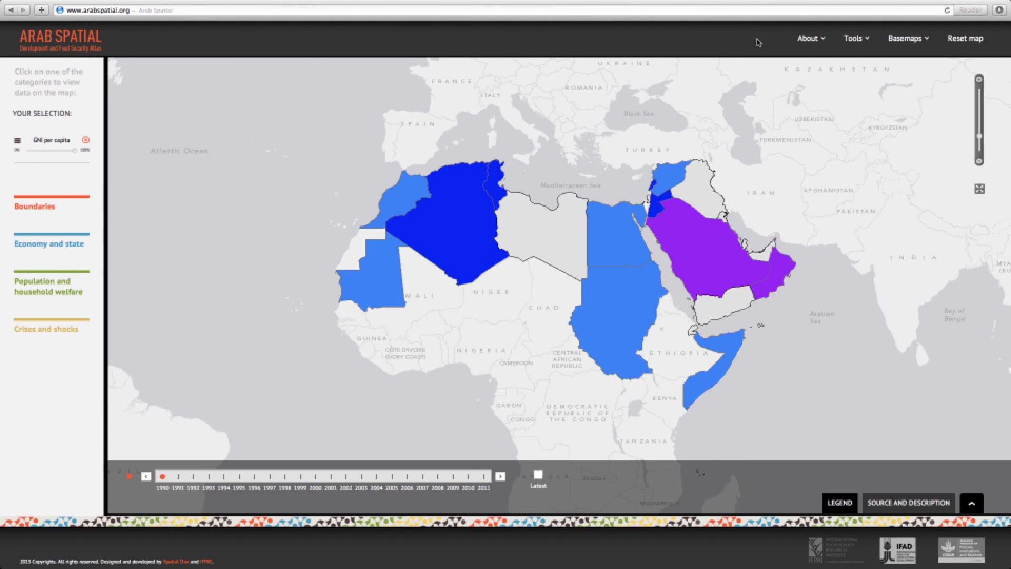
- View the download options for the active GNI per capita datasets and close them
left_click(839, 48)
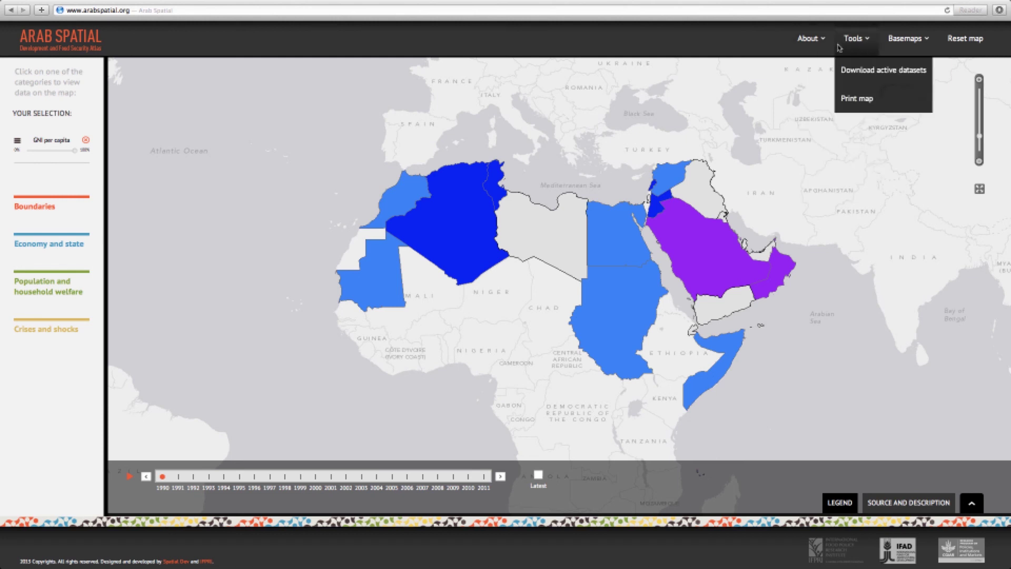
left_click(858, 74)
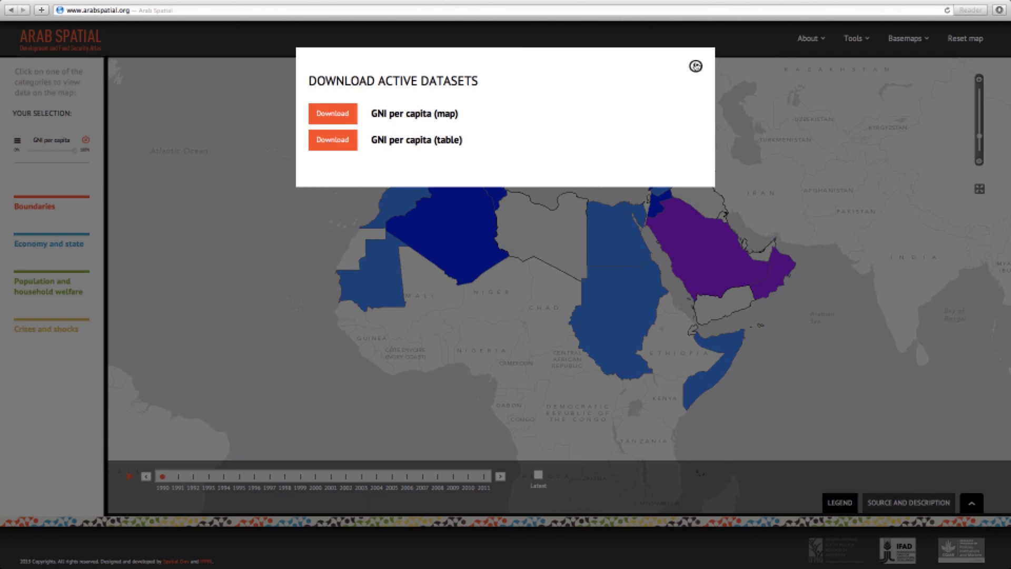
left_click(695, 67)
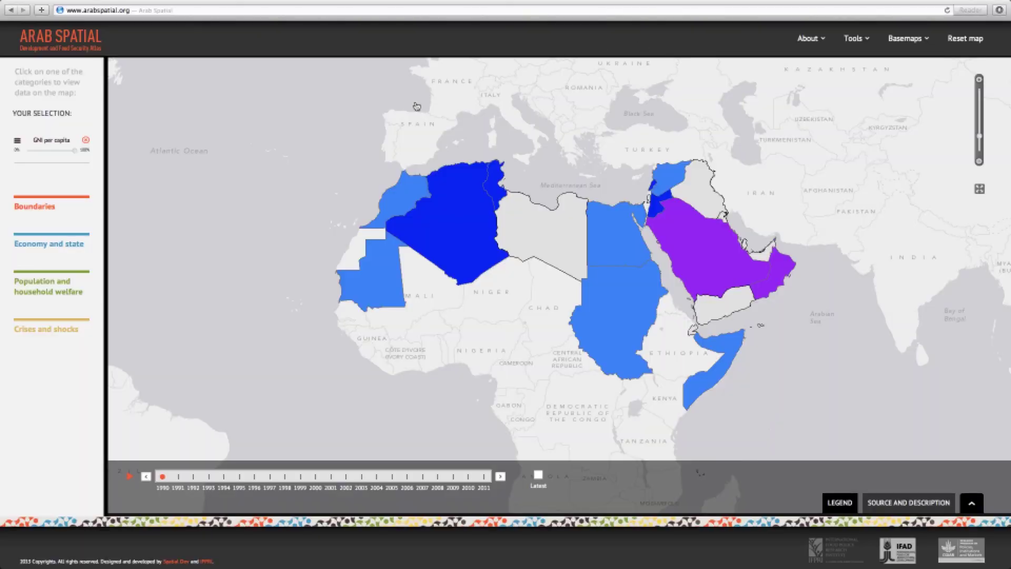
- Generate a print version of the GNI per capita map, open it for viewing and return to the atlas
left_click(851, 39)
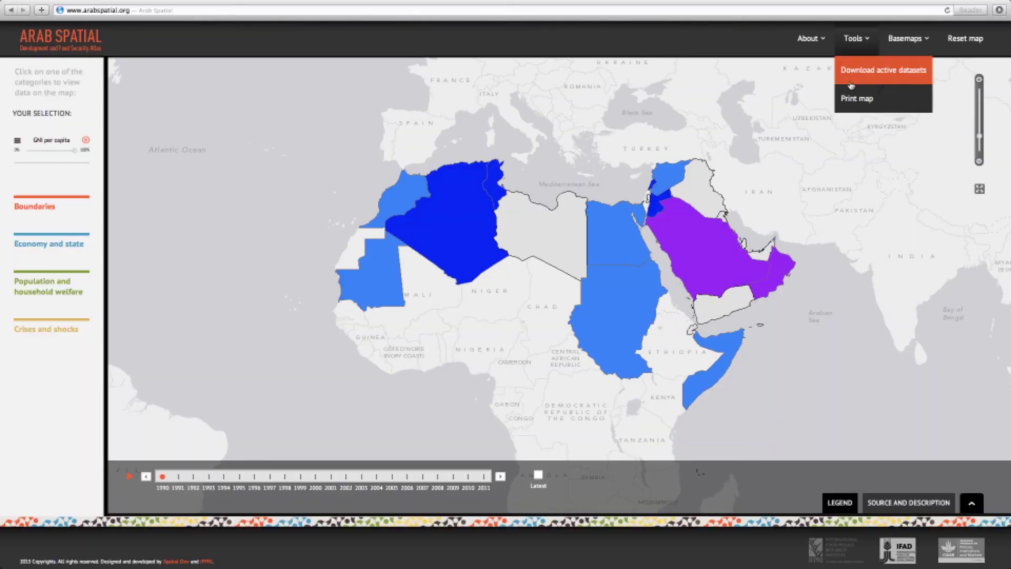
left_click(853, 101)
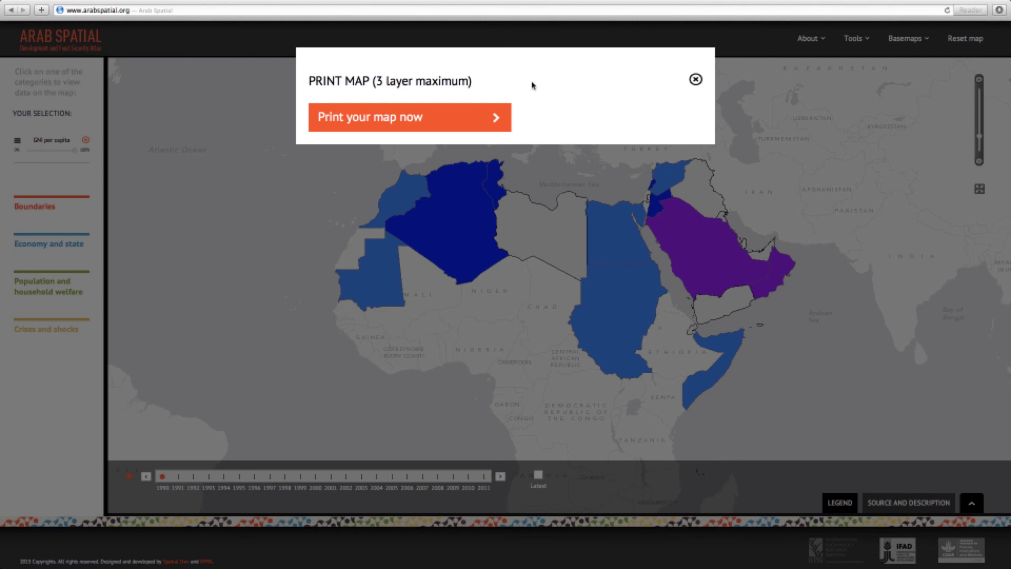
left_click(372, 117)
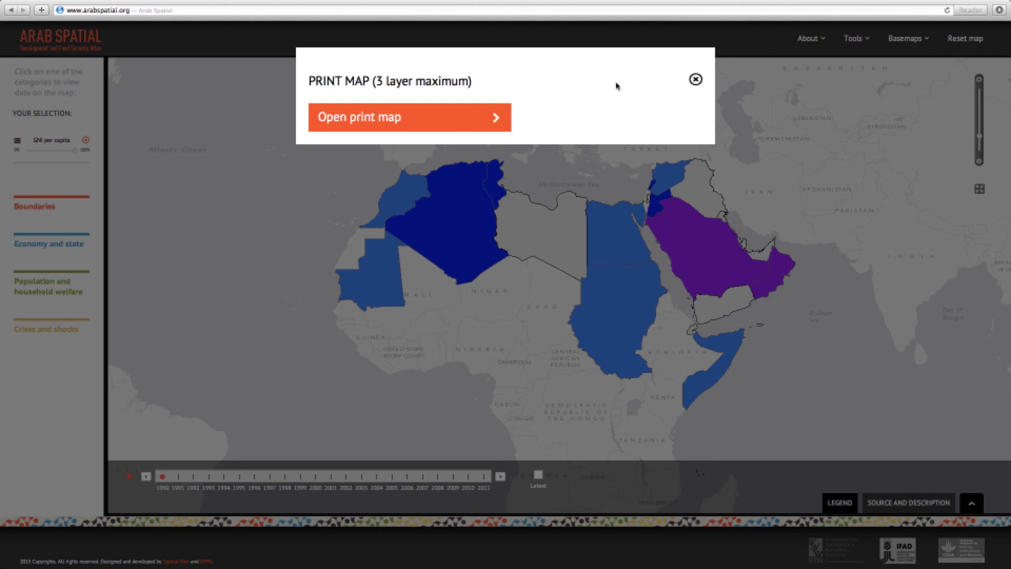
left_click(373, 118)
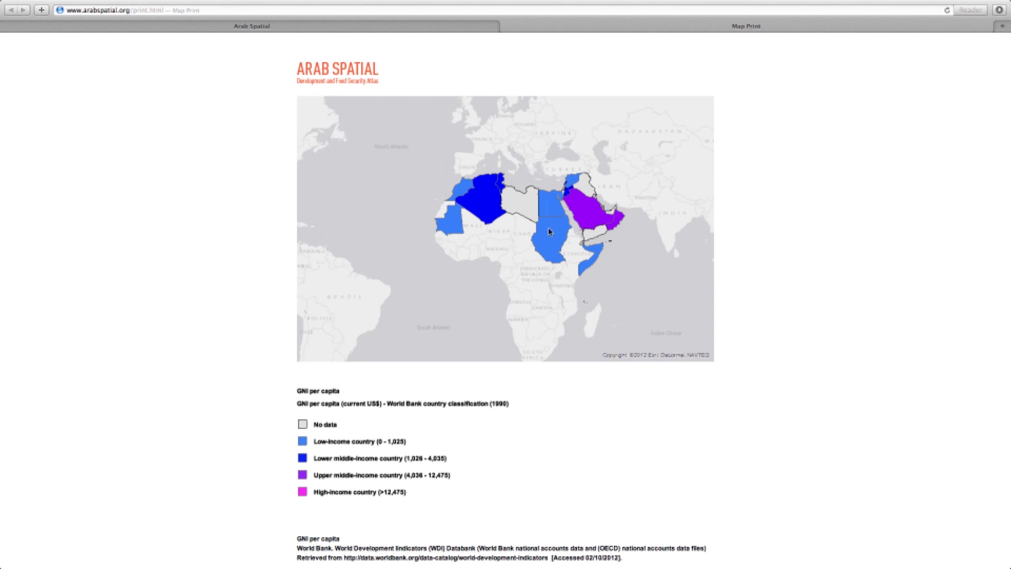
left_click(505, 27)
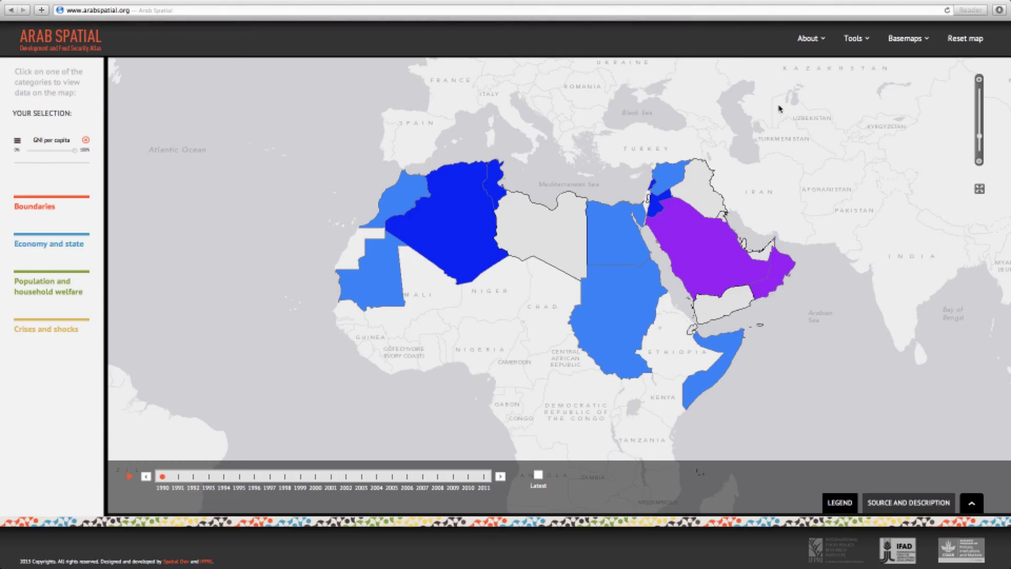
- View the GNI per capita map in full screen and return to the normal view
left_click(981, 189)
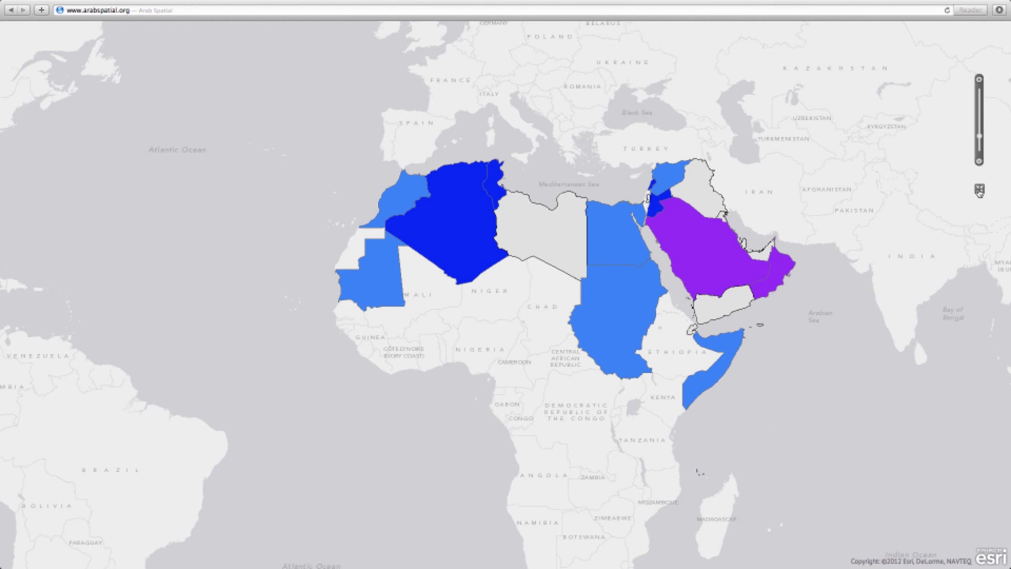
left_click(980, 191)
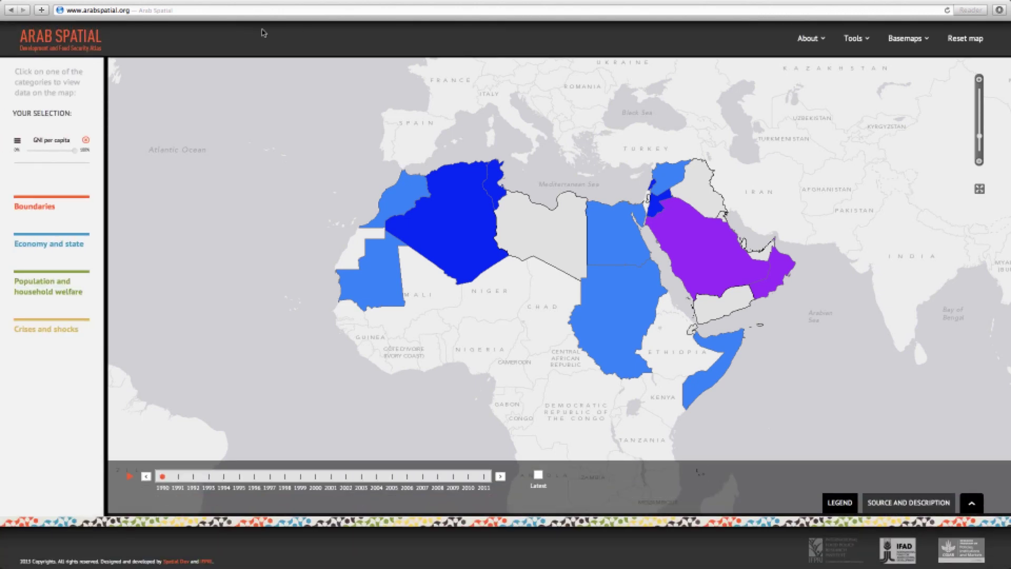
- View the atlas's contact information, close it and return to the start view
left_click(800, 39)
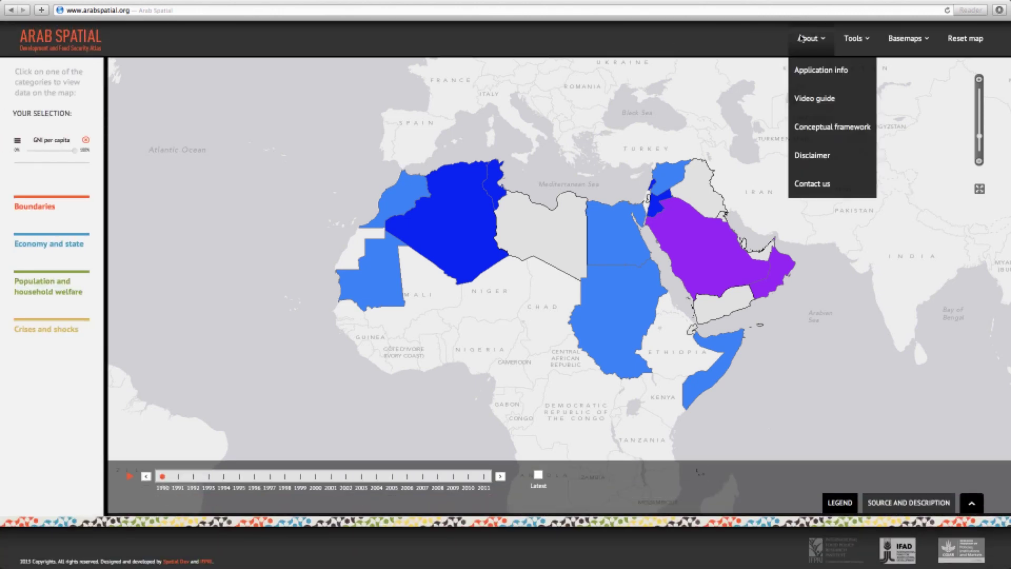
left_click(816, 186)
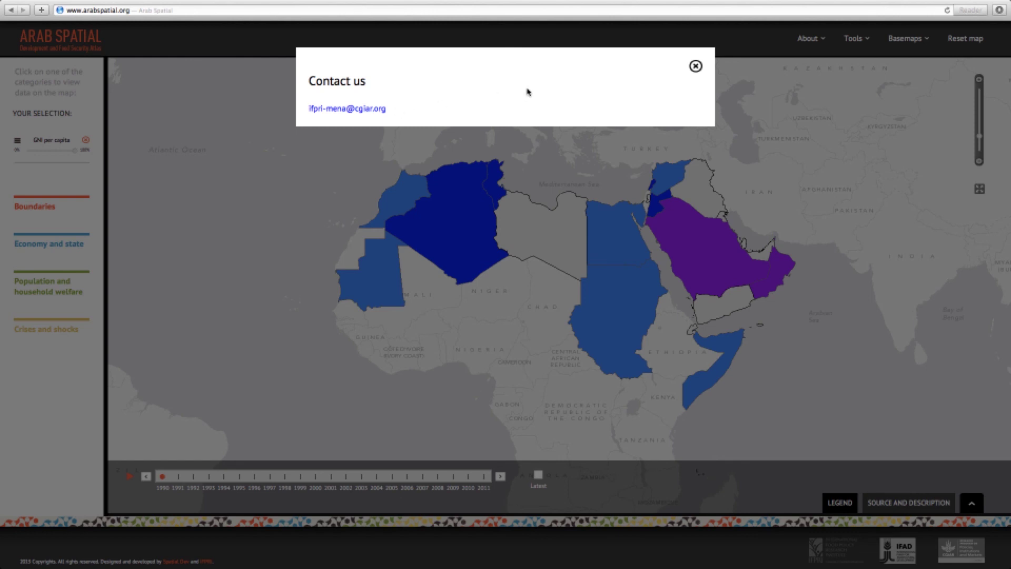
left_click(696, 66)
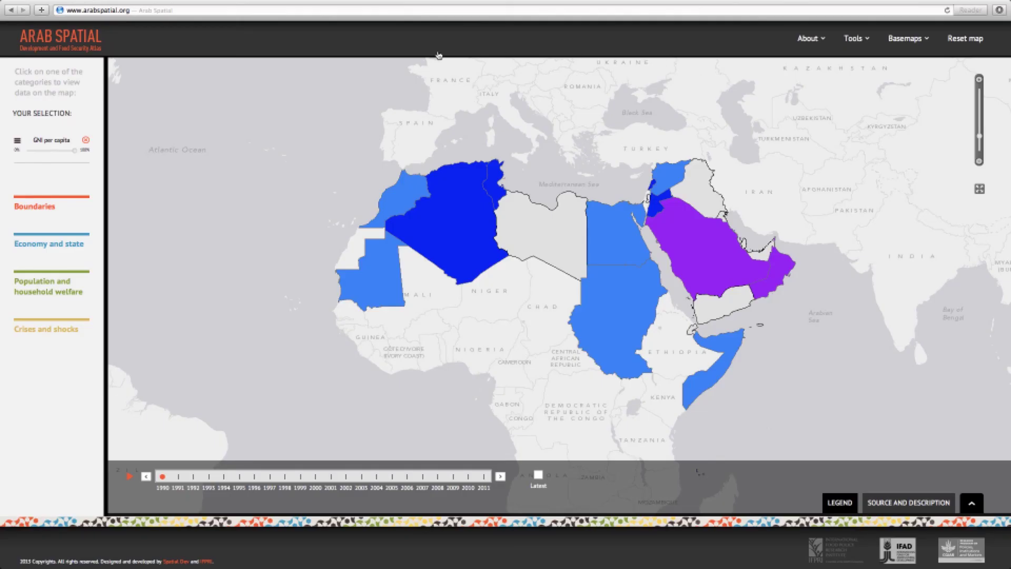
left_click(74, 43)
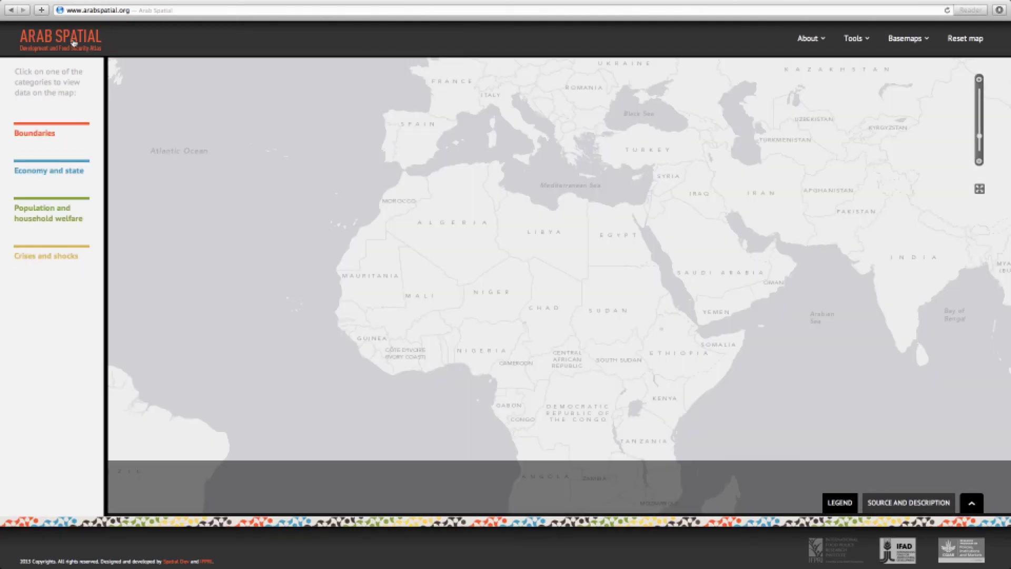